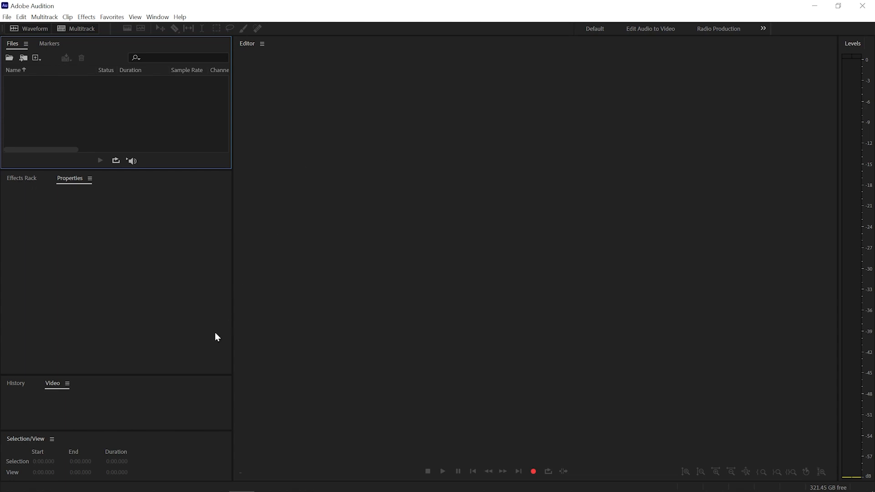
- Switch the workspace to Mastering and Analysis
{"action": "left_click", "coordinate": [363, 242]}
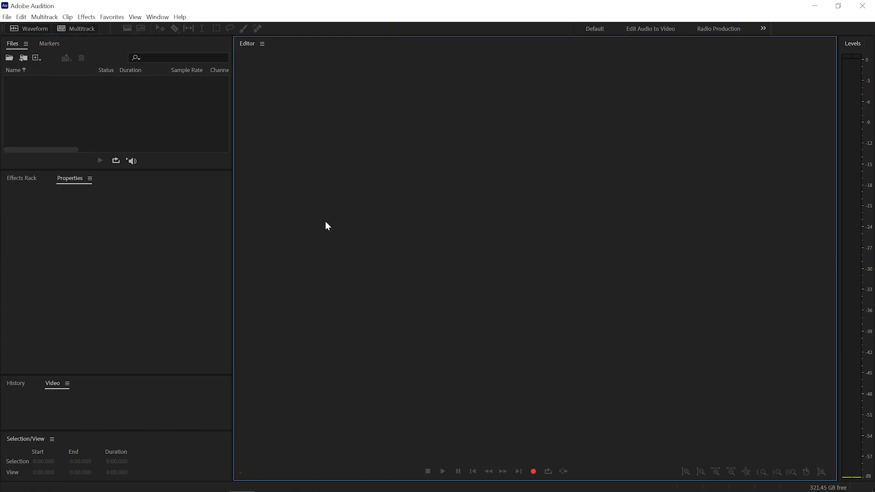
{"action": "left_click", "coordinate": [157, 17]}
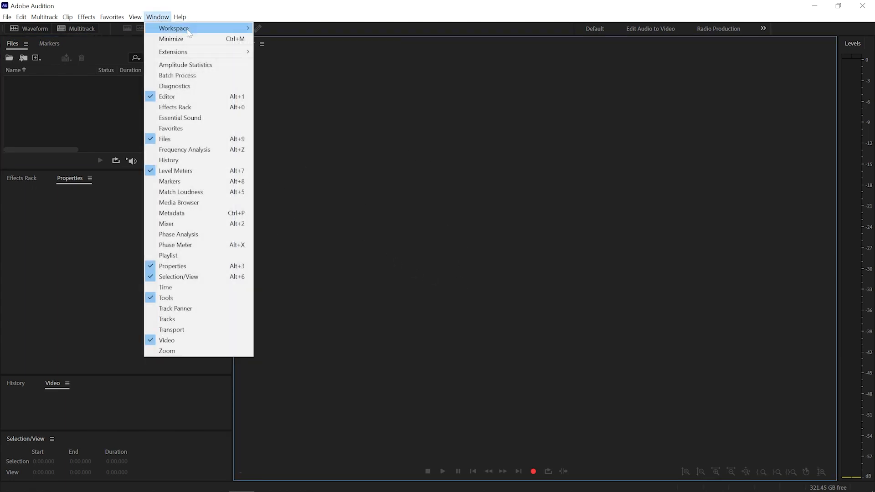
{"action": "mouse_move", "coordinate": [204, 31]}
{"action": "left_click", "coordinate": [297, 91]}
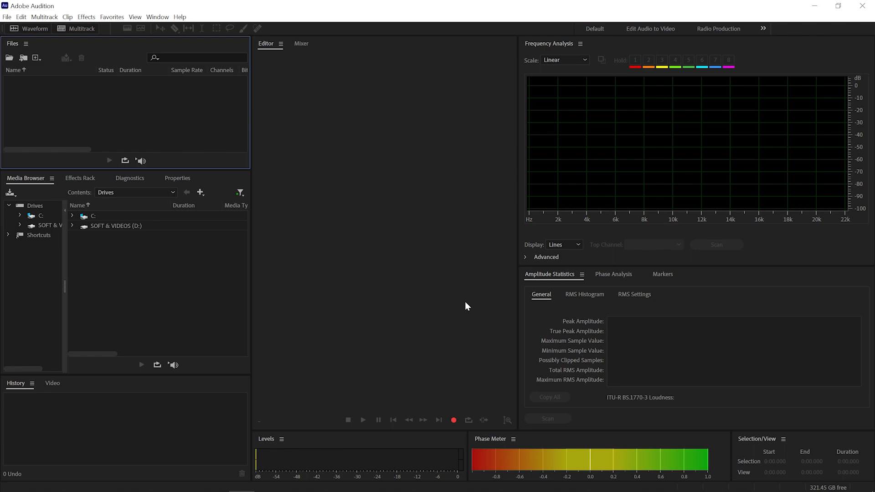
- Switch the workspace to the Default layout
{"action": "left_click", "coordinate": [407, 211]}
{"action": "left_click", "coordinate": [157, 17]}
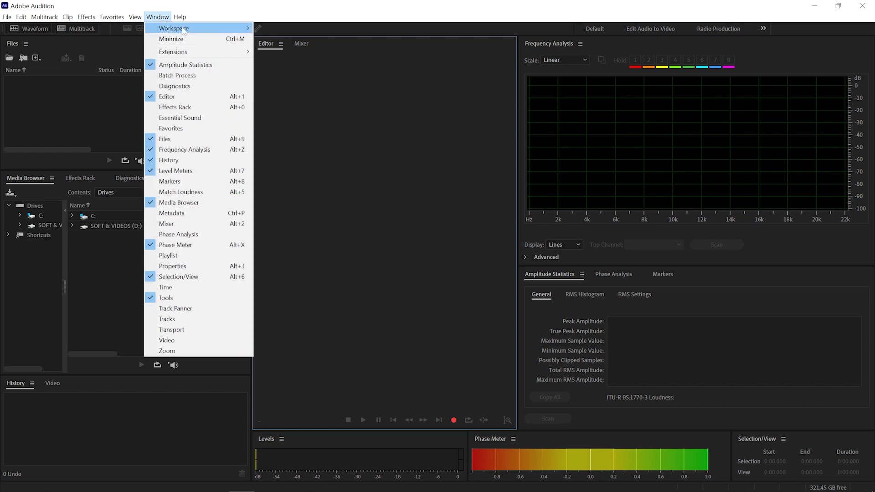
{"action": "mouse_move", "coordinate": [212, 32]}
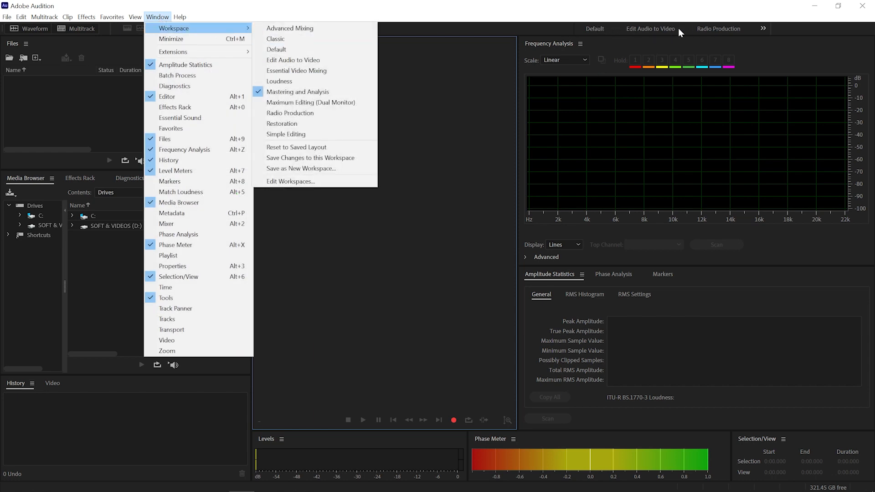
{"action": "left_click", "coordinate": [596, 27]}
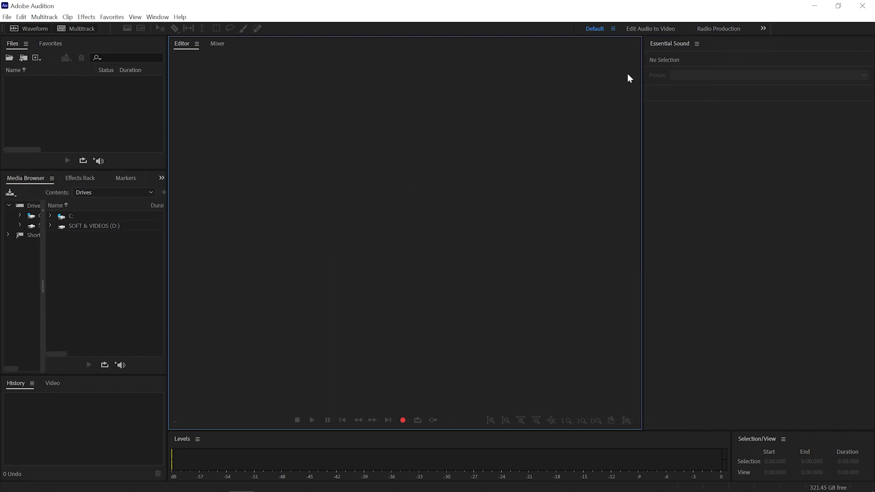
- Close the Essential Sound panel and make the Levels panel slightly taller
{"action": "left_click", "coordinate": [659, 43]}
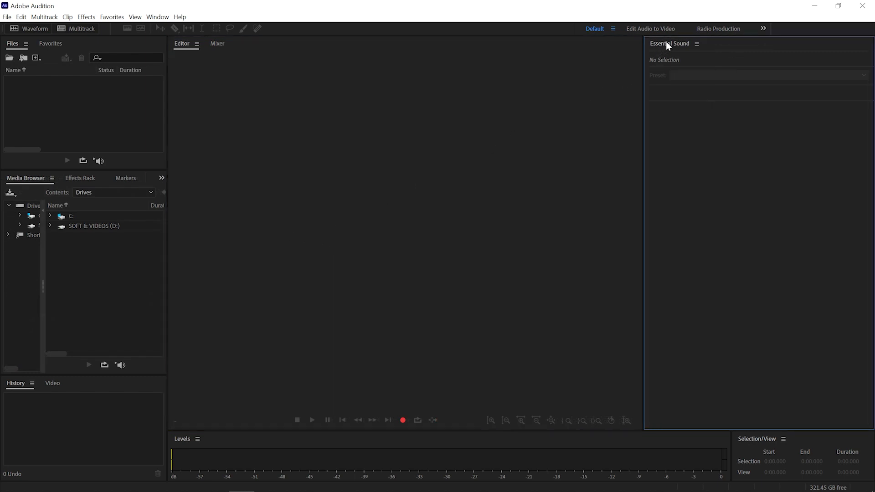
{"action": "left_click", "coordinate": [697, 45]}
{"action": "left_click", "coordinate": [720, 44]}
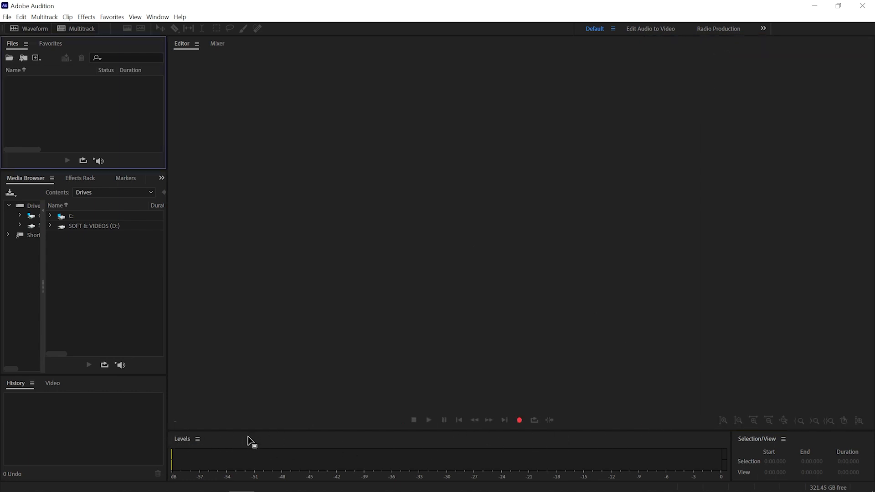
{"action": "left_click_drag", "start_coordinate": [289, 429], "coordinate": [289, 418]}
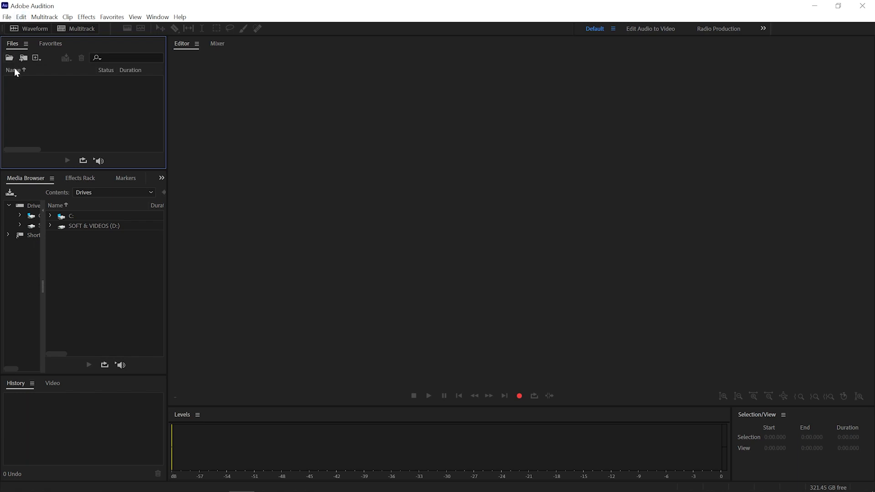
- Open the video file MVI_2414 from the New folder inside Videos
{"action": "double_click", "coordinate": [68, 107]}
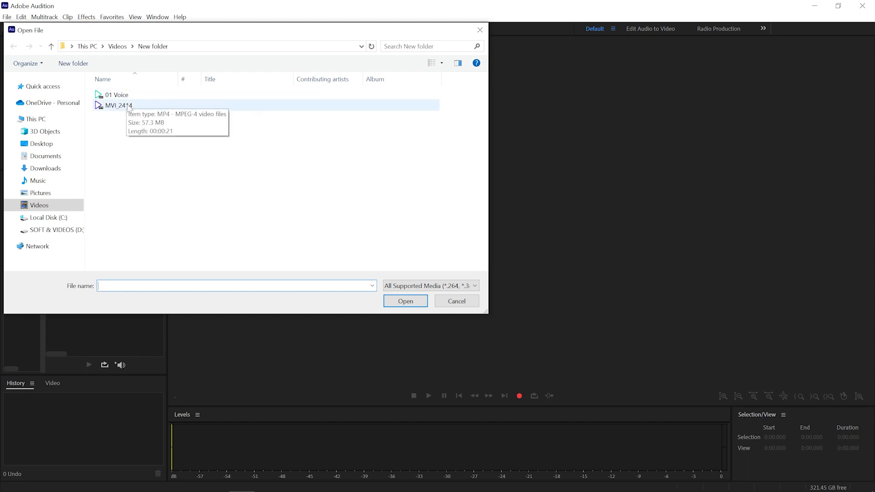
{"action": "left_click", "coordinate": [480, 30]}
{"action": "right_click", "coordinate": [59, 105]}
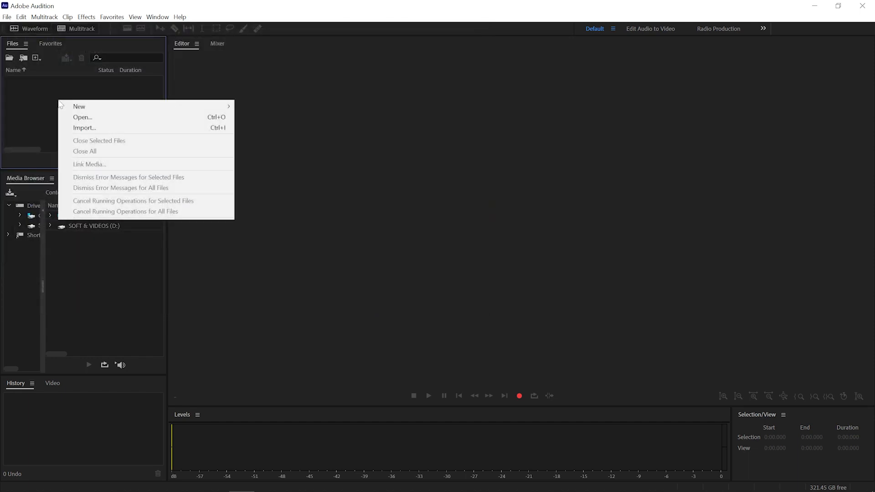
{"action": "left_click", "coordinate": [93, 120]}
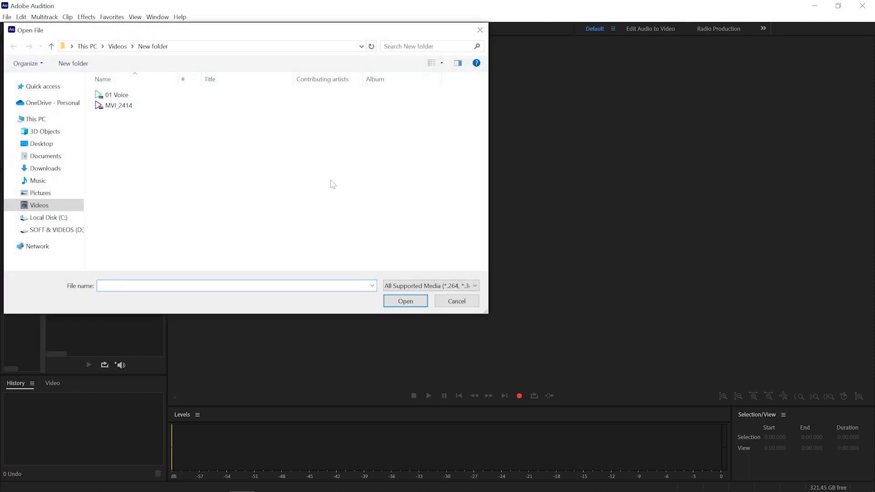
{"action": "left_click", "coordinate": [111, 108]}
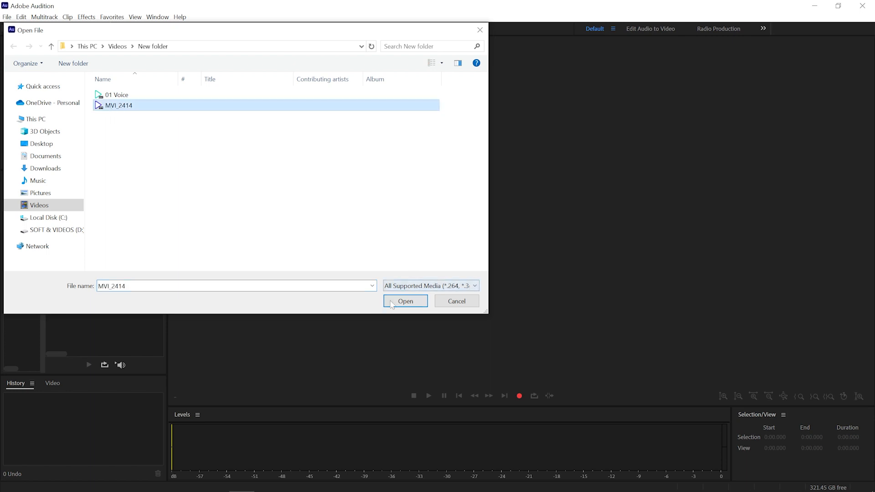
{"action": "left_click", "coordinate": [423, 301]}
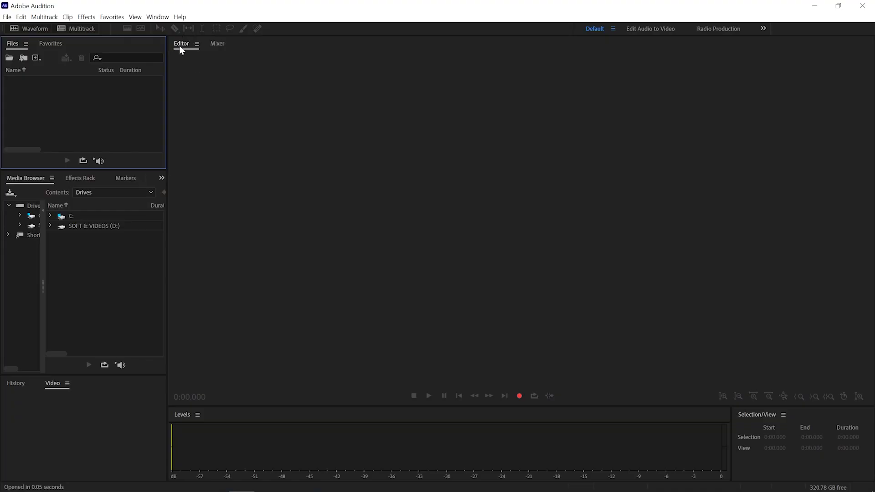
- Begin a new audio recording file and name it with the speaker's name followed by "Voice"
{"action": "left_click", "coordinate": [181, 45]}
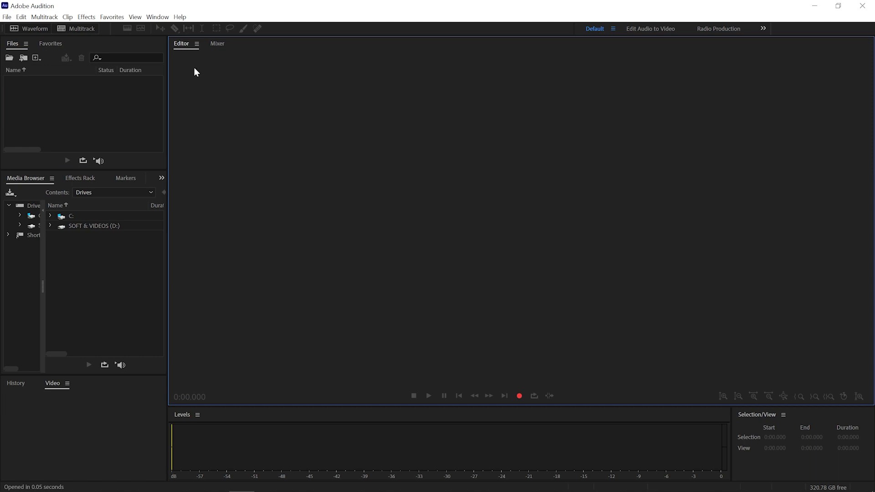
{"action": "left_click", "coordinate": [519, 395]}
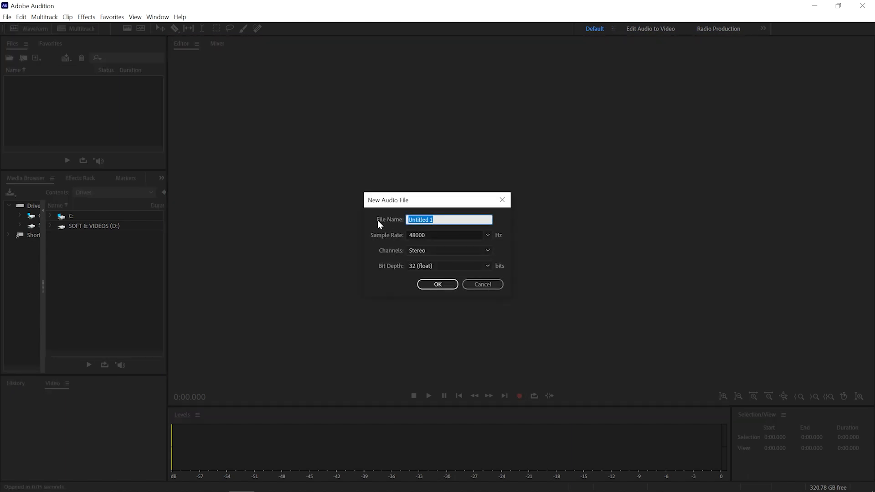
{"action": "left_click_drag", "start_coordinate": [440, 219], "coordinate": [398, 219]}
{"action": "type", "text": "Hasan Voice"}
- Set the new audio file to a 96000 Hz sample rate, Stereo channels and 32 (float) bit depth
{"action": "left_click", "coordinate": [488, 235]}
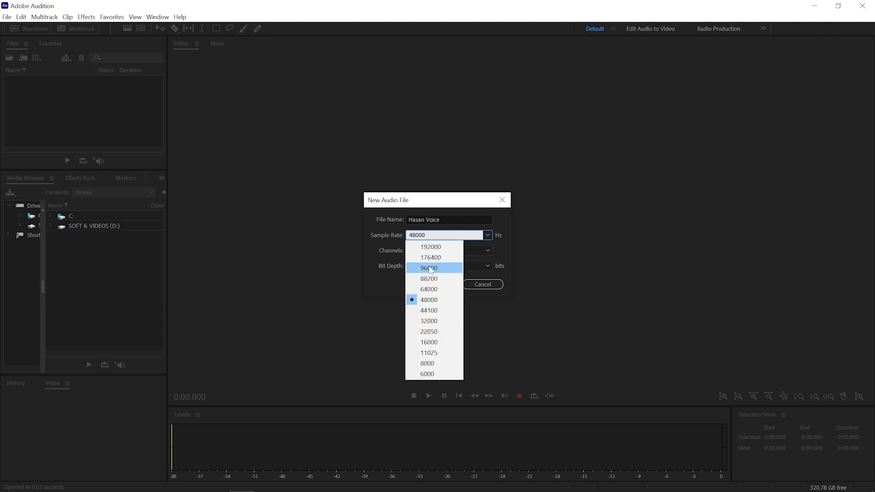
{"action": "left_click", "coordinate": [425, 269]}
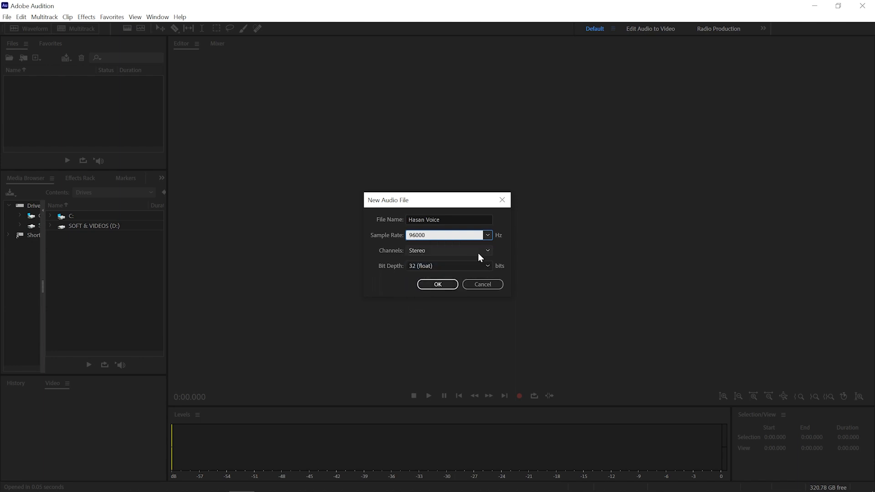
{"action": "left_click", "coordinate": [415, 252]}
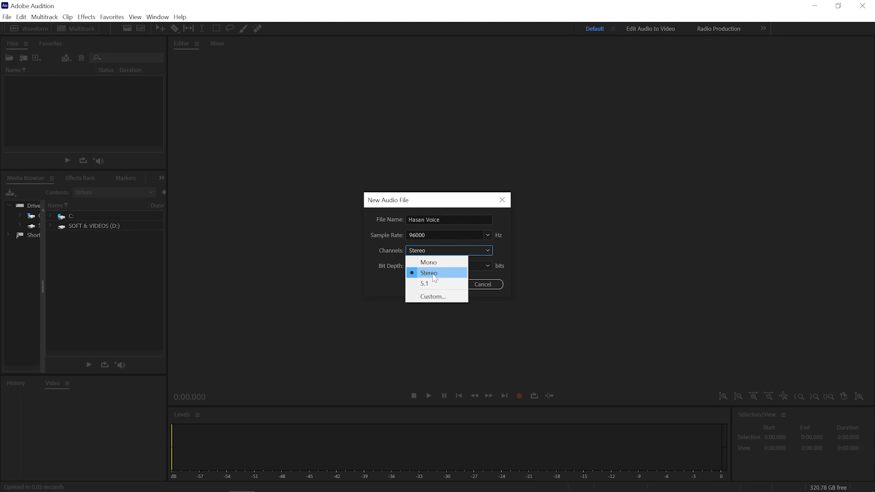
{"action": "left_click", "coordinate": [435, 275]}
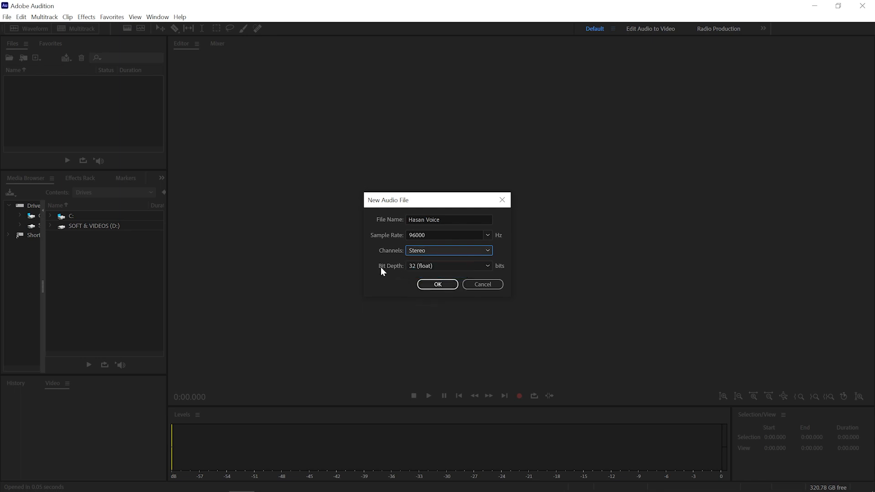
{"action": "left_click", "coordinate": [419, 267]}
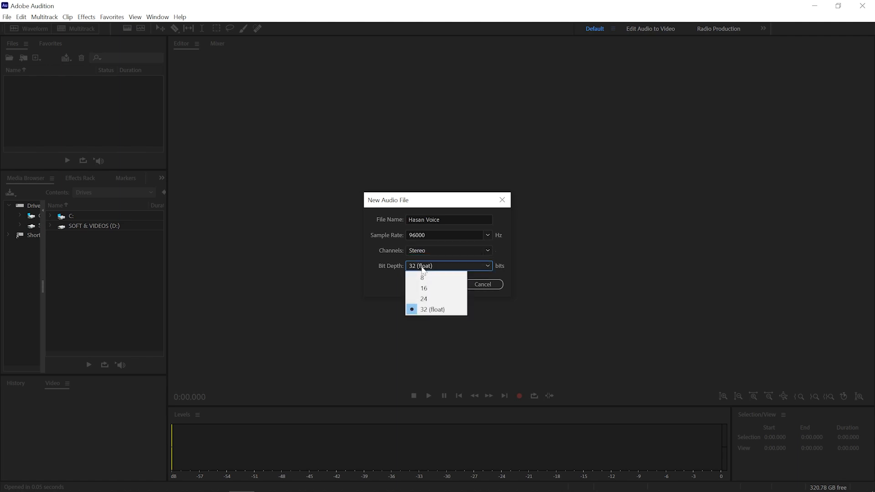
{"action": "left_click", "coordinate": [430, 313]}
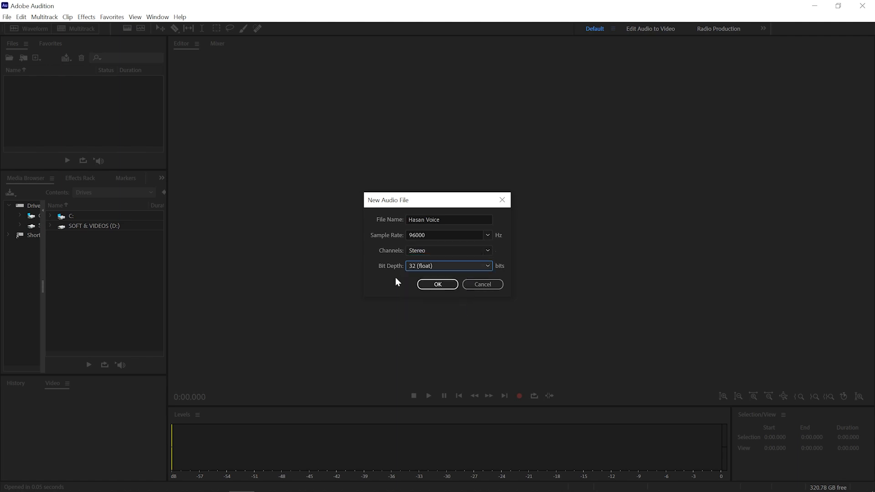
- Create the audio file and record about 29 seconds of voice into it
{"action": "left_click", "coordinate": [439, 283]}
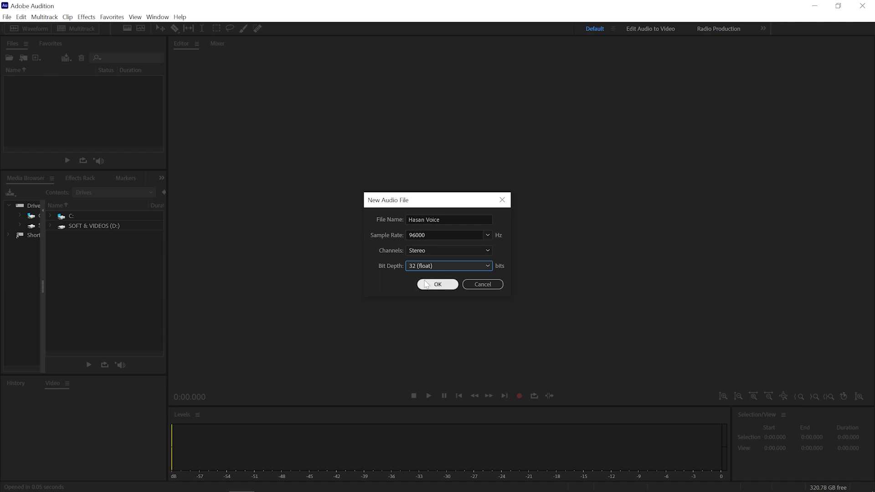
{"action": "left_click", "coordinate": [437, 285]}
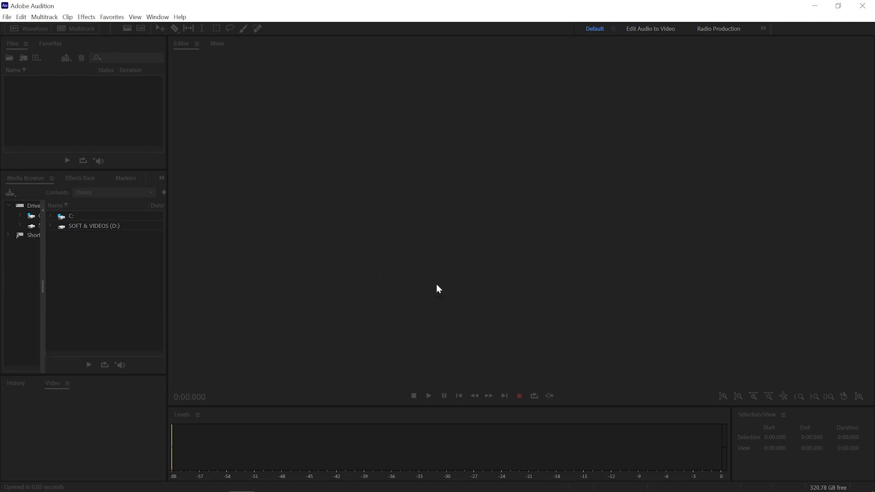
{"action": "key", "text": "shift+space"}
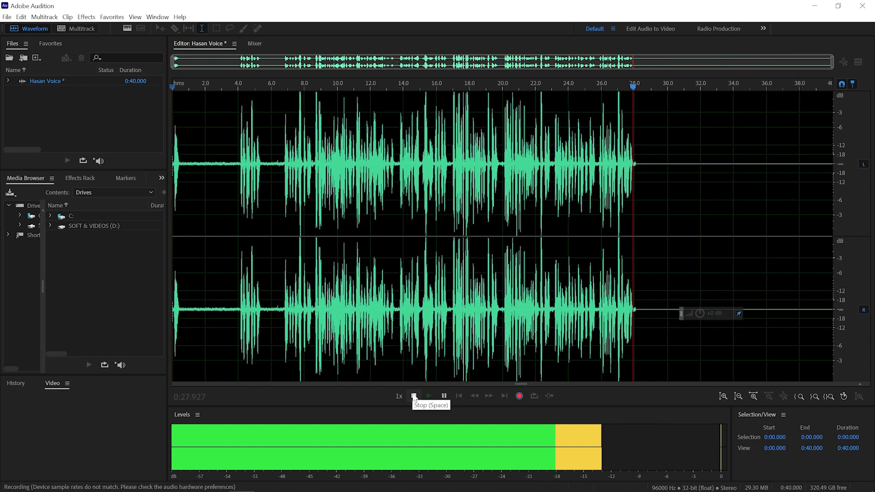
{"action": "left_click", "coordinate": [413, 396]}
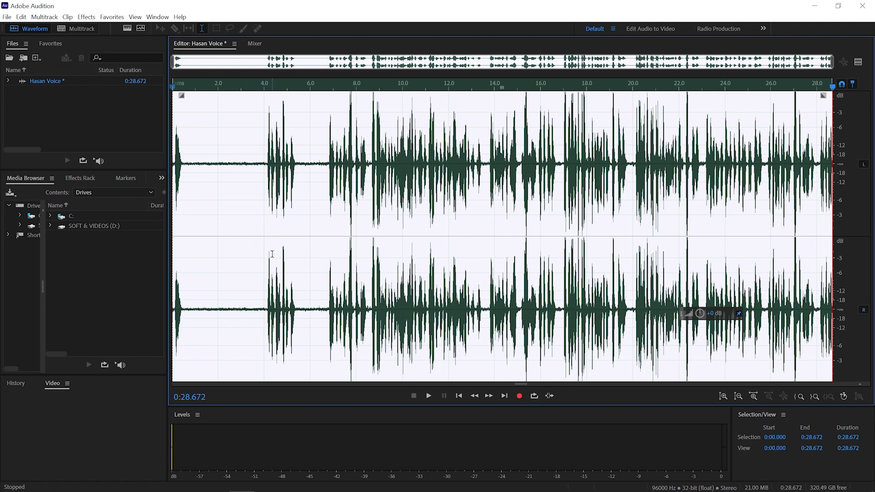
- Delete the opening section of the recording, from the start to about 5.7 seconds
{"action": "left_click_drag", "start_coordinate": [212, 233], "coordinate": [167, 232]}
{"action": "left_click_drag", "start_coordinate": [303, 209], "coordinate": [157, 210]}
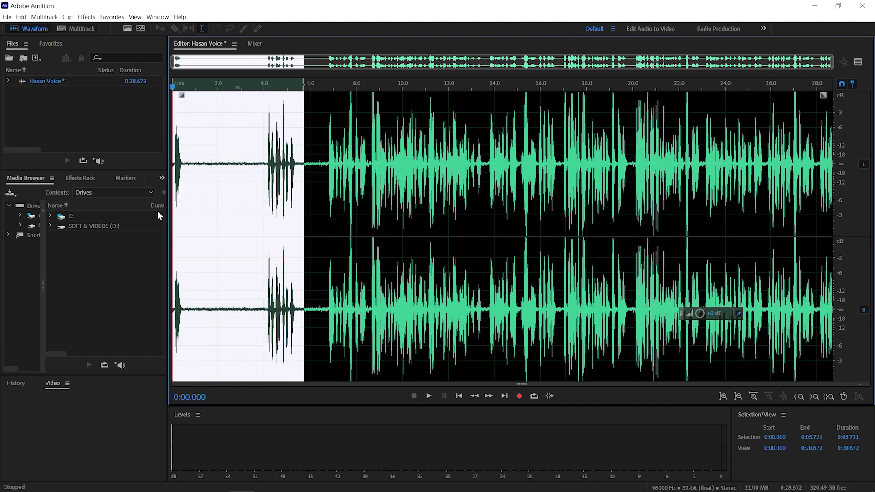
{"action": "key", "text": "Delete"}
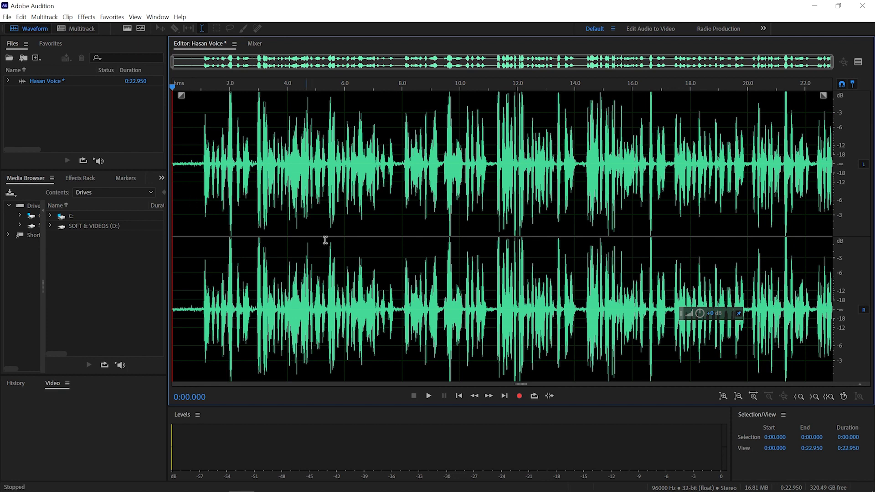
- Delete the end section of the recording, from about 11.1 seconds to the end
{"action": "left_click", "coordinate": [492, 215]}
{"action": "left_click_drag", "start_coordinate": [493, 215], "coordinate": [847, 222]}
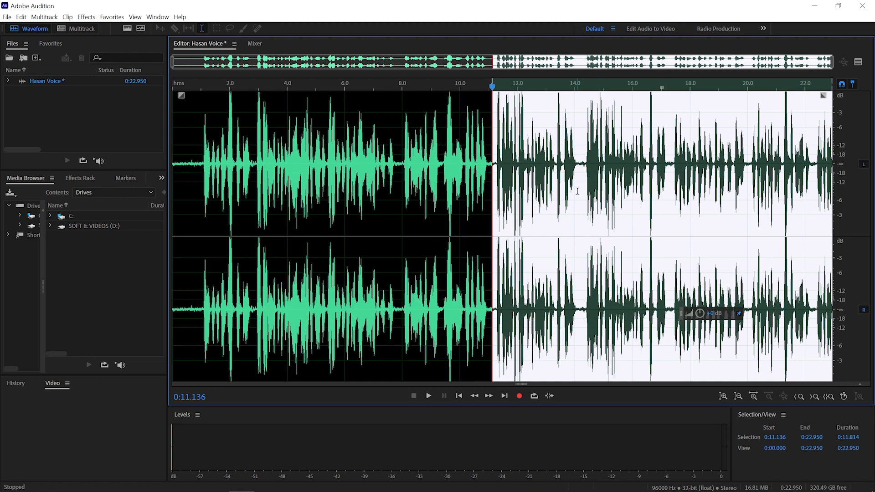
{"action": "key", "text": "Delete"}
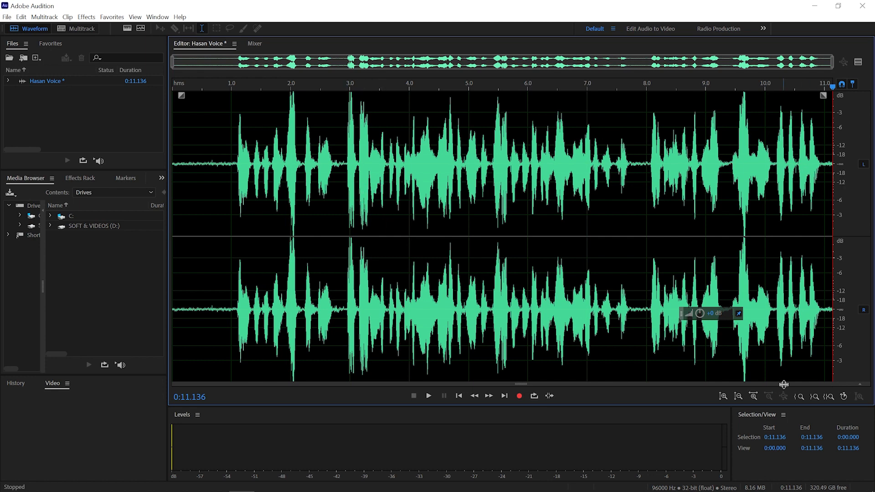
- Examine the trimmed waveform at different amplitude scales and in closer time detail near its end
{"action": "left_click", "coordinate": [740, 394]}
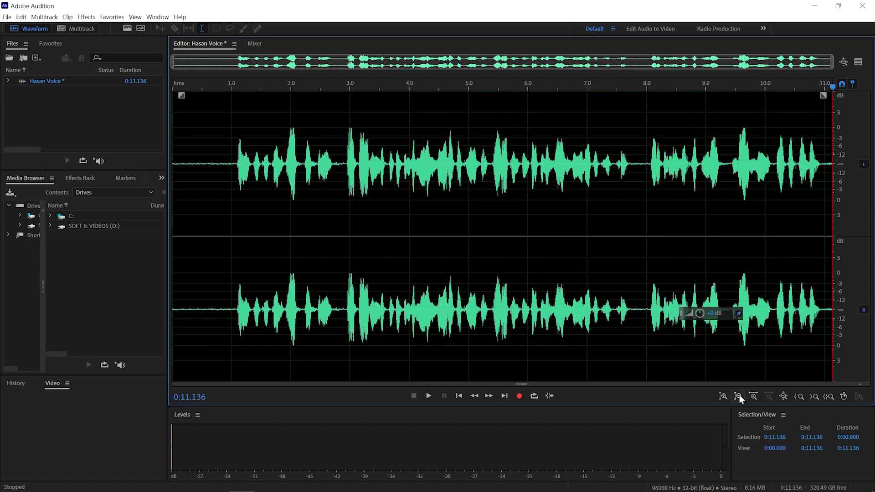
{"action": "left_click", "coordinate": [725, 395]}
{"action": "left_click", "coordinate": [738, 395]}
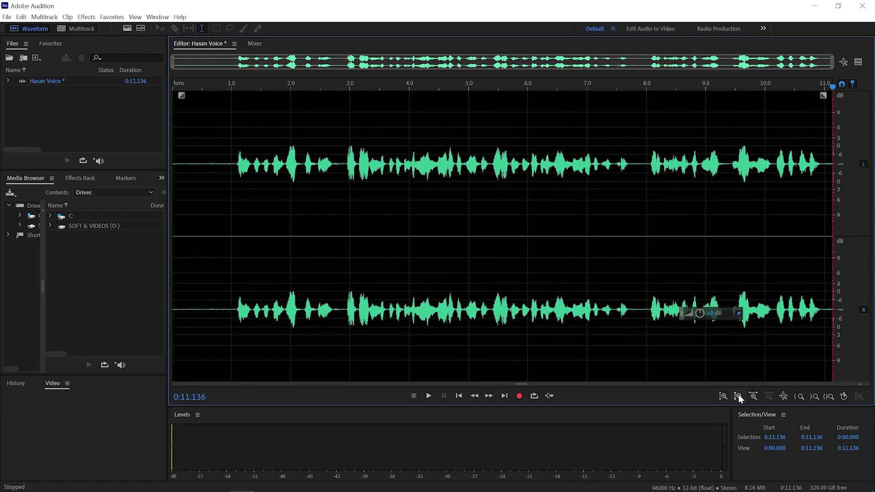
{"action": "left_click", "coordinate": [722, 395]}
{"action": "left_click", "coordinate": [722, 396]}
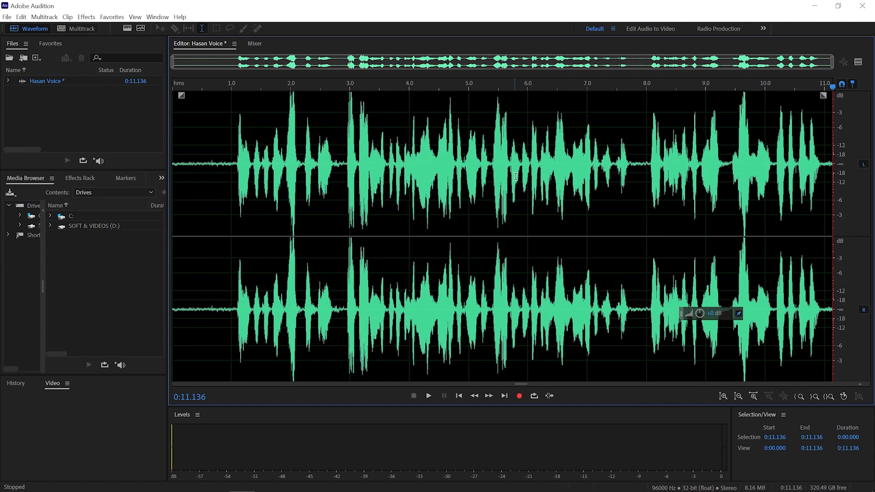
{"action": "left_click", "coordinate": [753, 396]}
{"action": "left_click", "coordinate": [752, 396]}
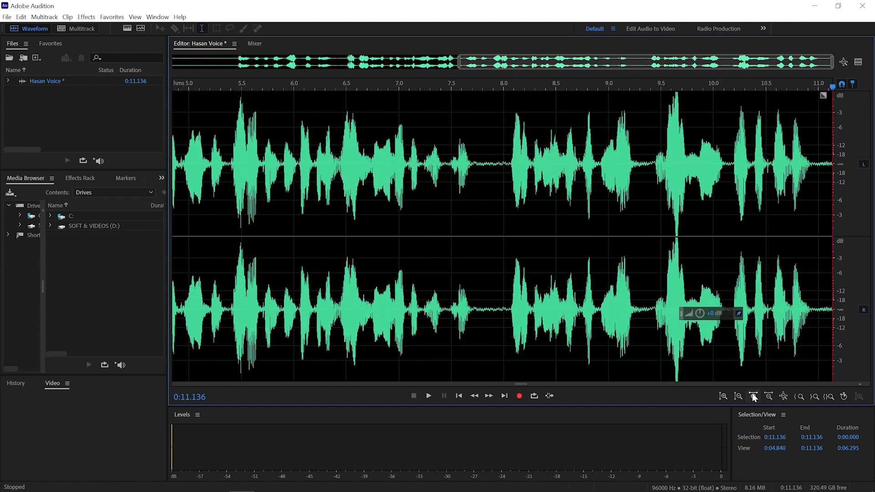
{"action": "left_click", "coordinate": [753, 396]}
{"action": "left_click", "coordinate": [753, 396]}
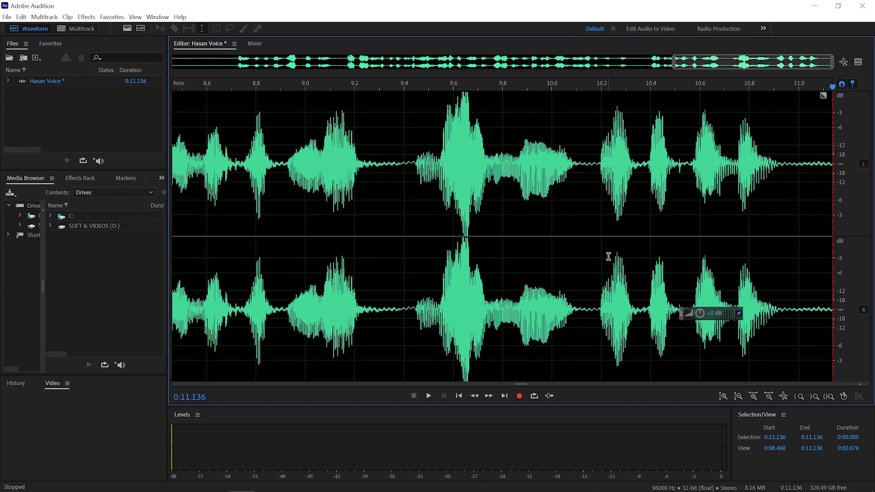
- Show the full length of the trimmed clip and reduce the waveform's amplitude zoom
{"action": "left_click", "coordinate": [769, 396]}
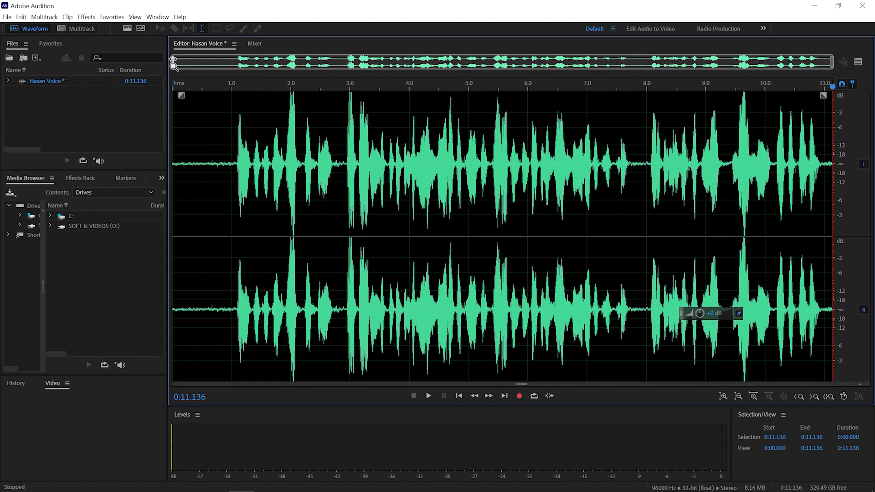
{"action": "left_click_drag", "start_coordinate": [174, 63], "coordinate": [155, 62]}
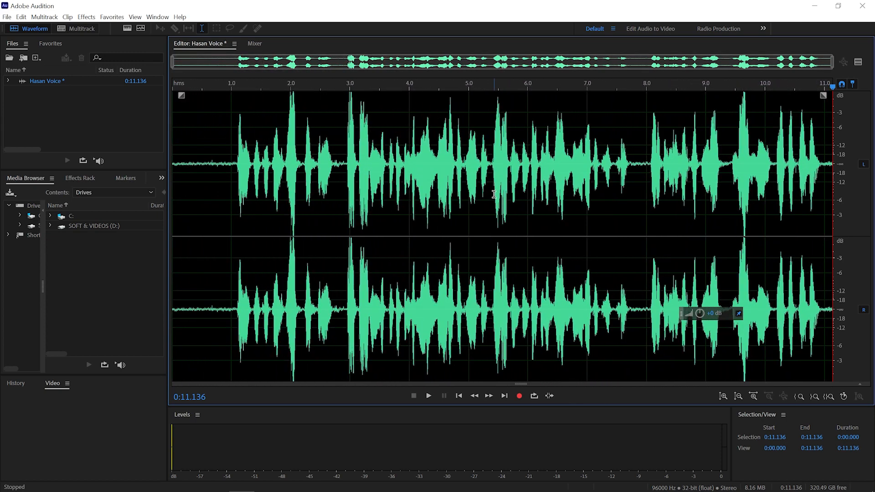
{"action": "left_click", "coordinate": [737, 396]}
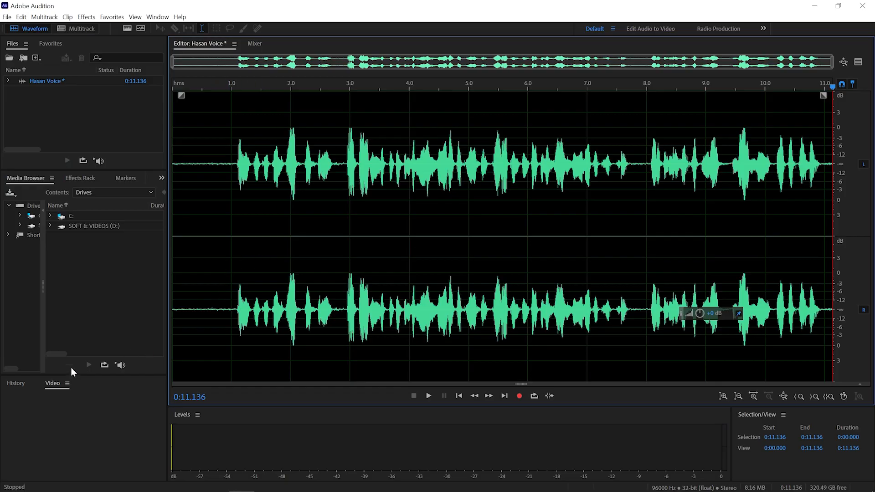
- Show the edit history and play the trimmed recording from its beginning
{"action": "left_click", "coordinate": [15, 385]}
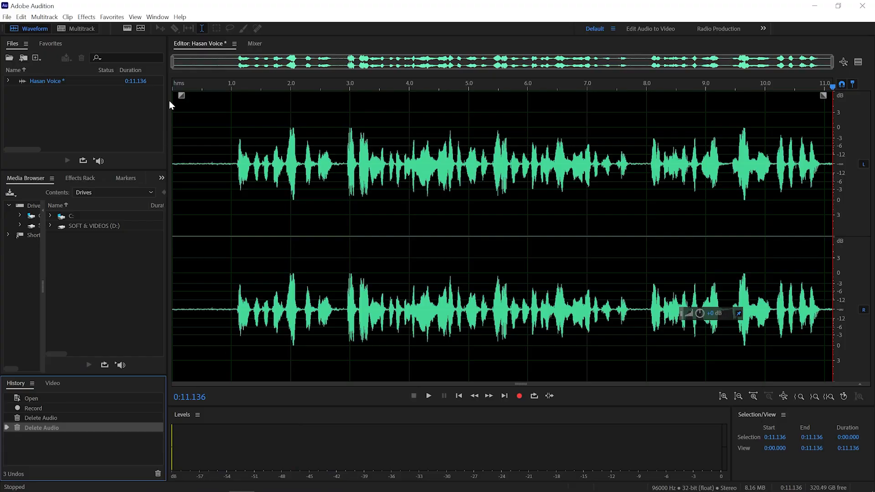
{"action": "left_click", "coordinate": [172, 85]}
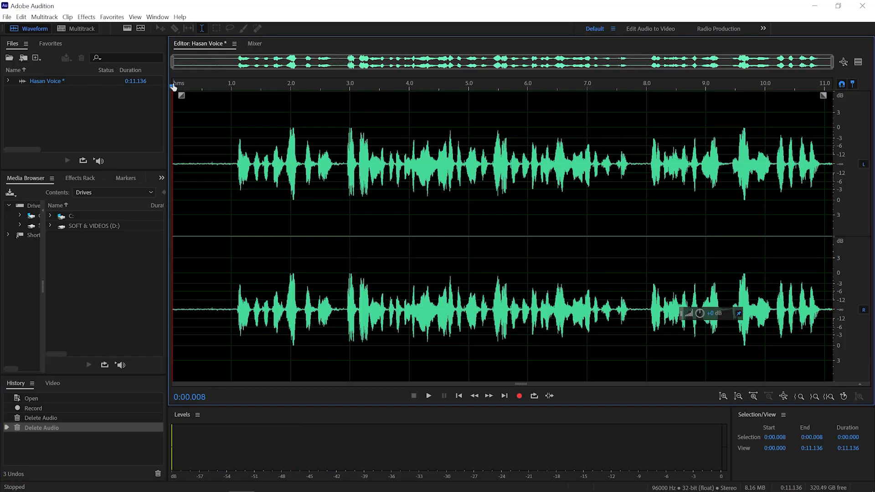
{"action": "left_click", "coordinate": [428, 395]}
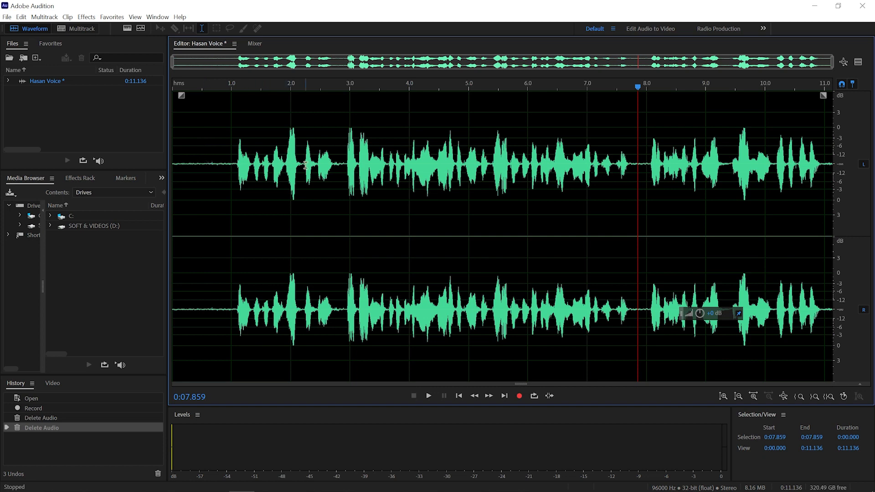
- Capture a noise print from the silent first second in Noise Reduction, and select the entire file for processing
{"action": "left_click_drag", "start_coordinate": [232, 181], "coordinate": [162, 180]}
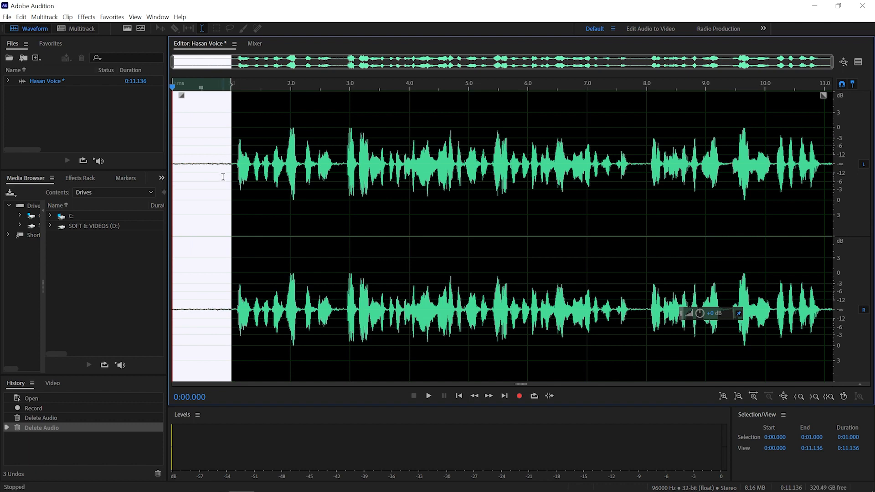
{"action": "left_click", "coordinate": [87, 17]}
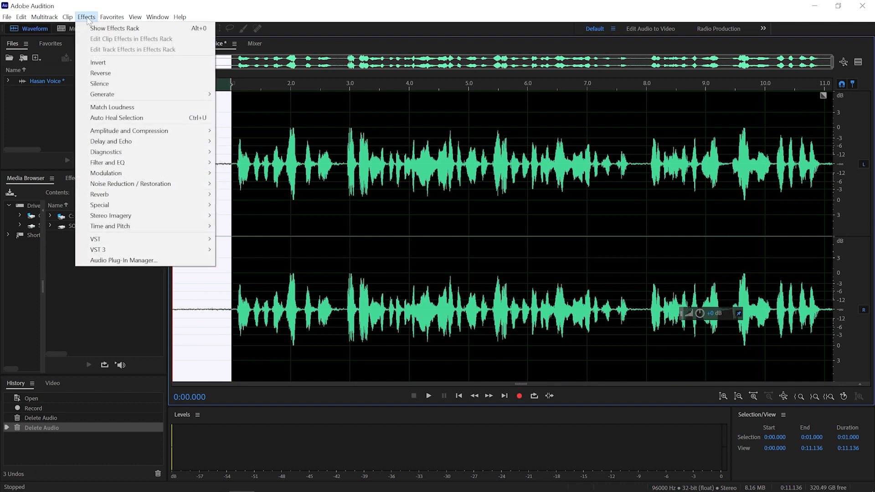
{"action": "mouse_move", "coordinate": [110, 186]}
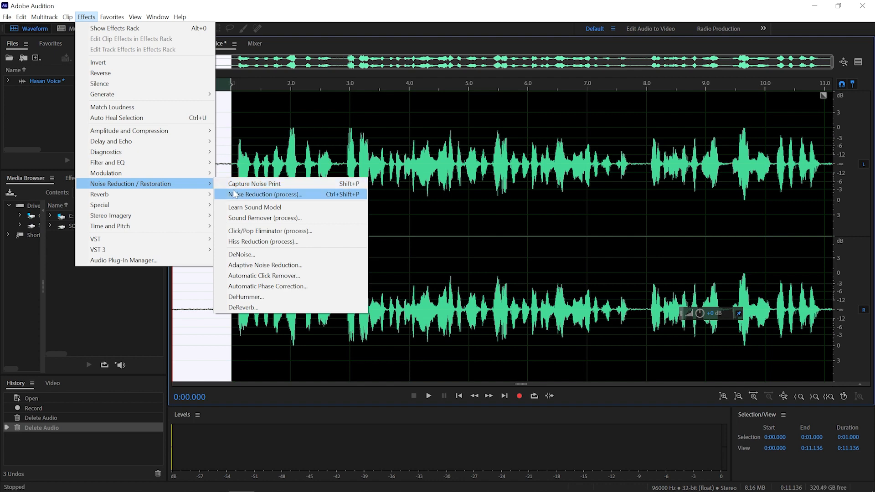
{"action": "left_click", "coordinate": [262, 195]}
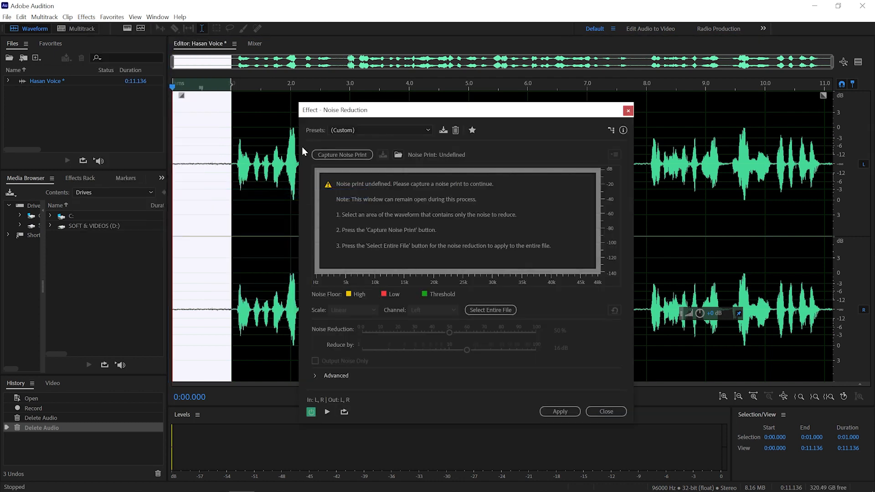
{"action": "left_click", "coordinate": [358, 155]}
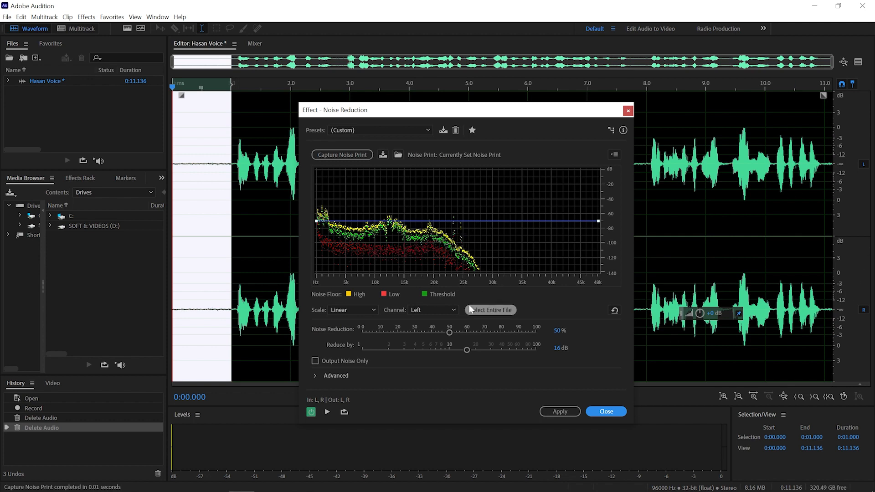
{"action": "left_click", "coordinate": [502, 310]}
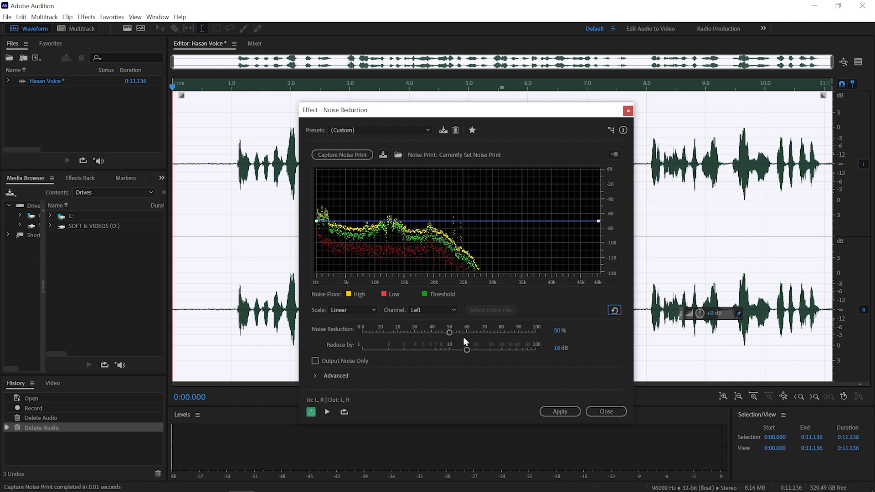
- Preview only the noise that would be removed, playing from the start, and turn the noise-only output back off
{"action": "left_click", "coordinate": [315, 361]}
{"action": "left_click_drag", "start_coordinate": [180, 85], "coordinate": [149, 87]}
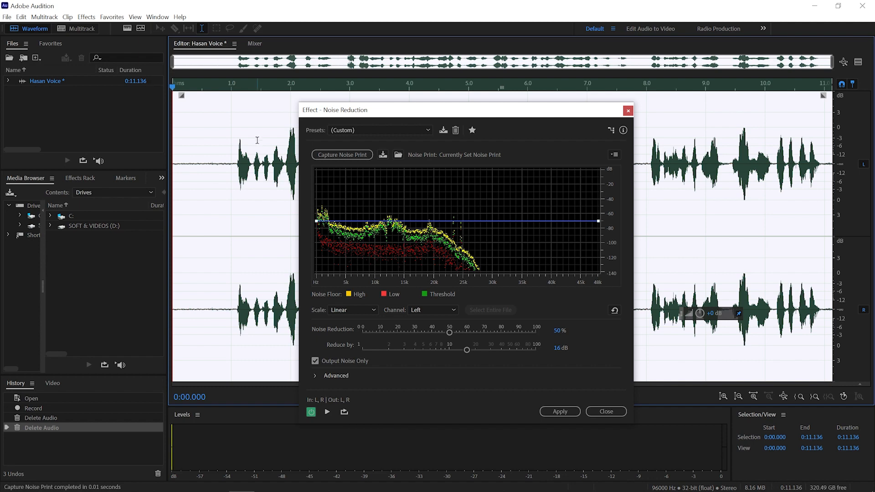
{"action": "key", "text": "space"}
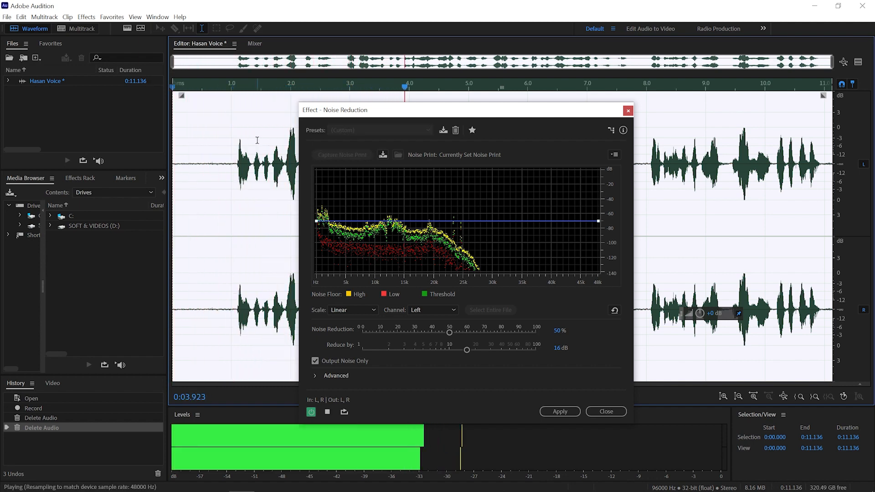
{"action": "key", "text": "space"}
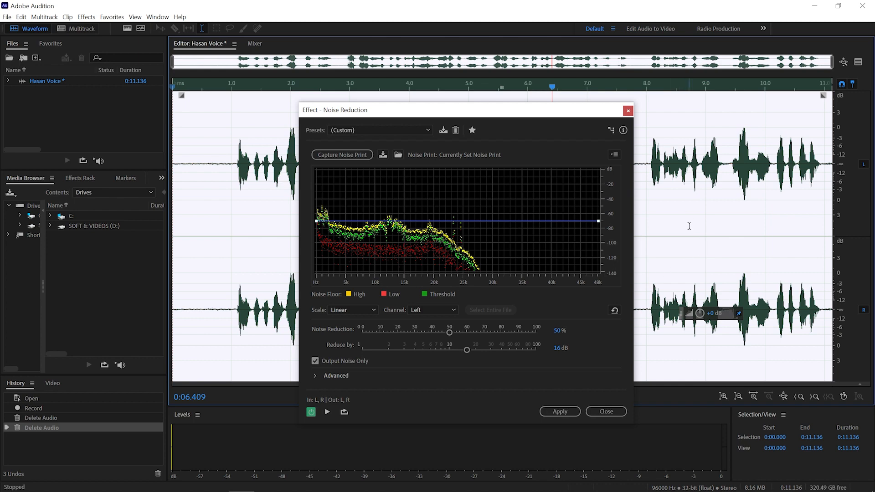
{"action": "left_click", "coordinate": [315, 361]}
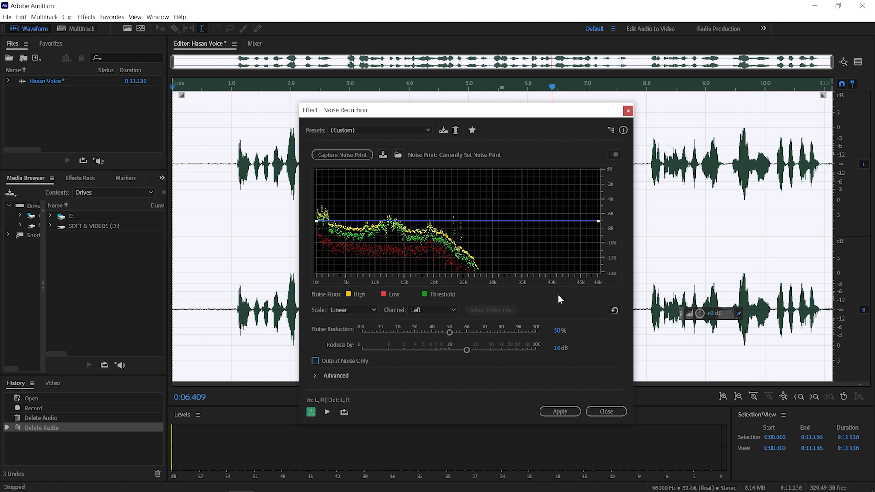
- Apply the noise reduction to the entire file, and compare the waveform with and without it by undoing and redoing
{"action": "left_click", "coordinate": [557, 412]}
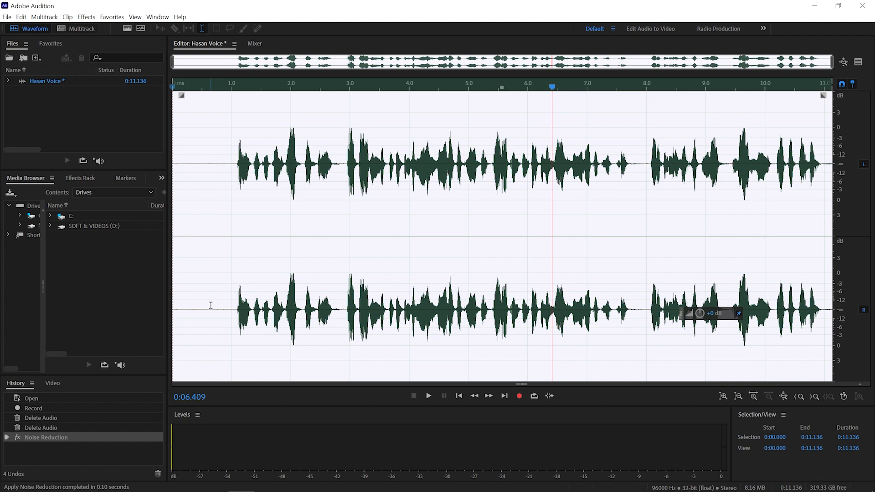
{"action": "key", "text": "ctrl+z"}
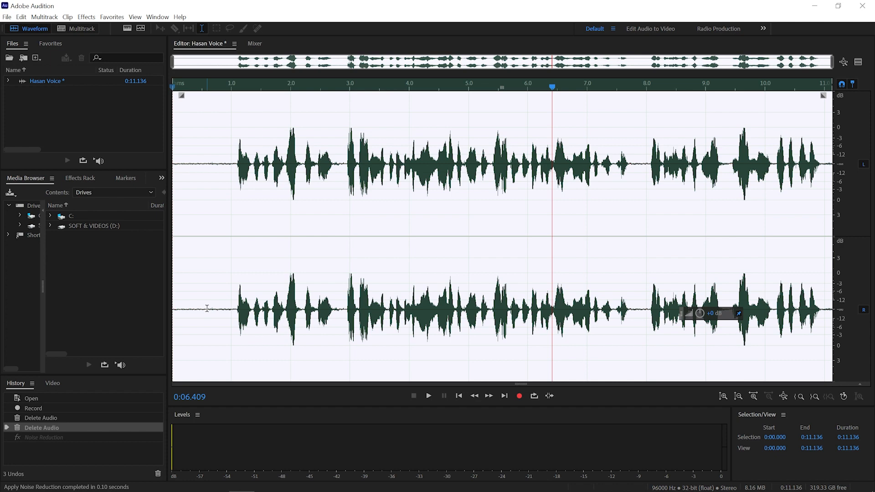
{"action": "key", "text": "ctrl+shift+z"}
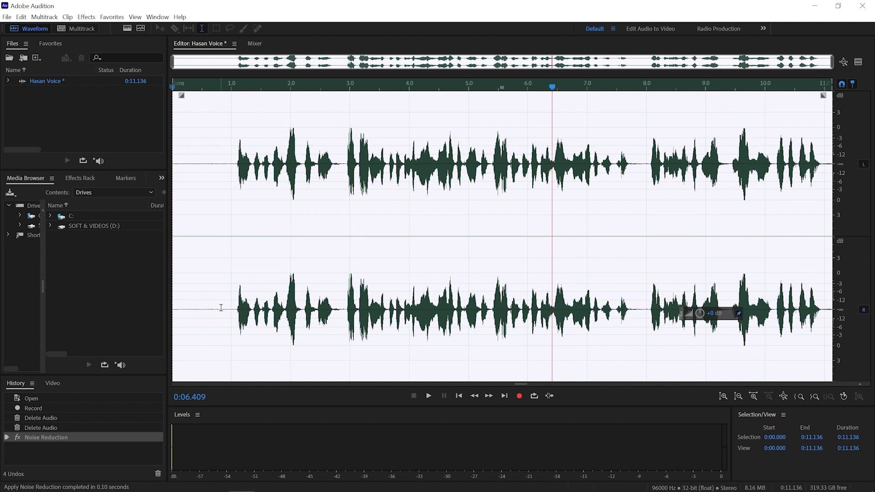
{"action": "key", "text": "Home"}
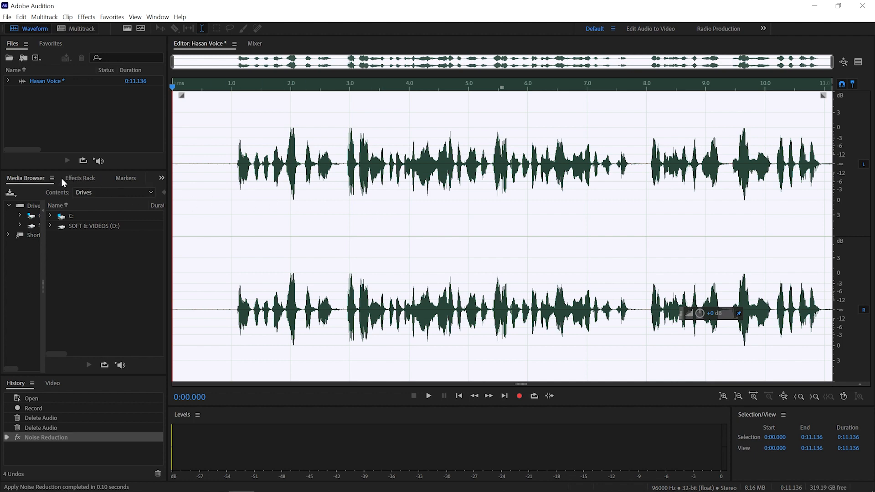
- Add the Vocal Enhancer to the first slot of the Effects Rack with its Default preset
{"action": "left_click", "coordinate": [76, 178]}
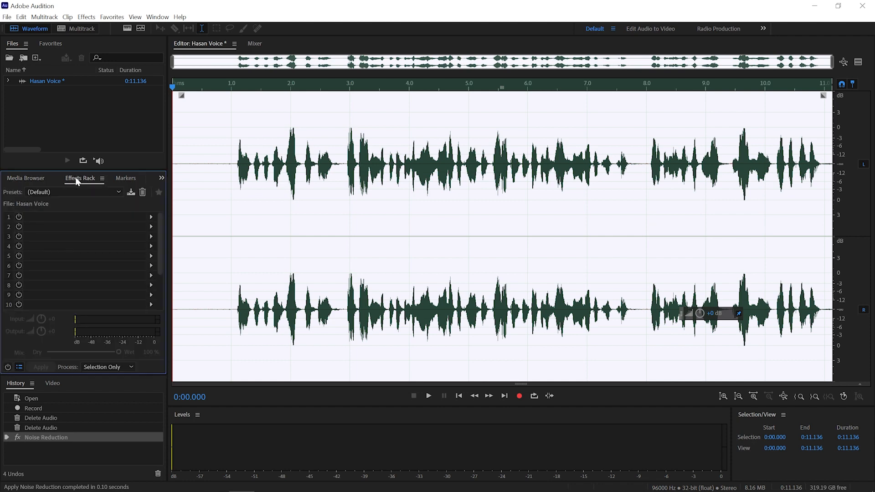
{"action": "scroll", "coordinate": [80, 252], "scroll_direction": "down", "scroll_amount": 4}
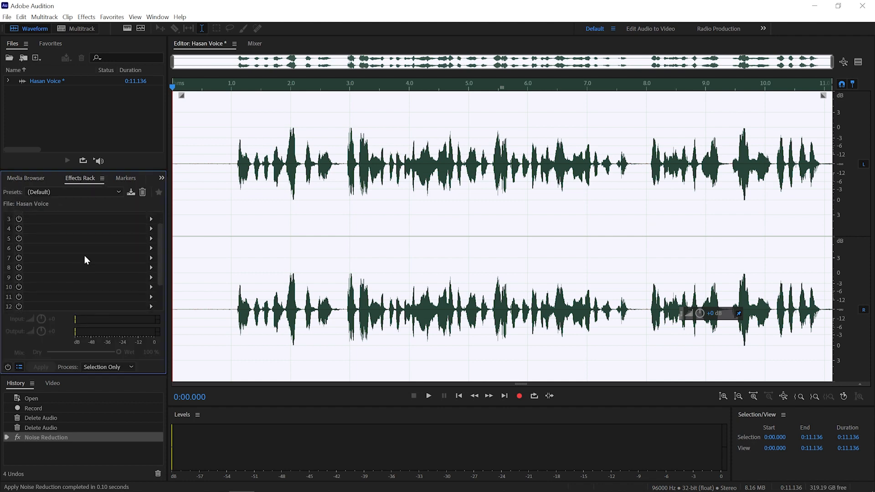
{"action": "scroll", "coordinate": [97, 261], "scroll_direction": "up", "scroll_amount": 5}
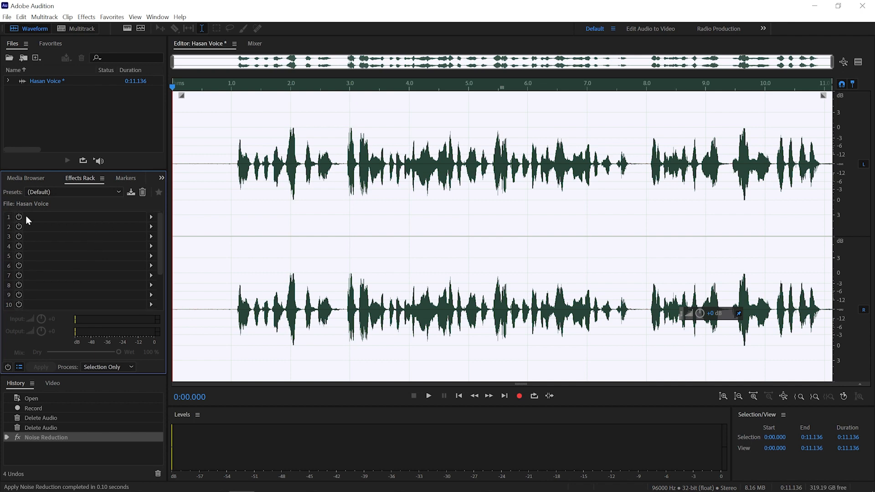
{"action": "left_click", "coordinate": [151, 217]}
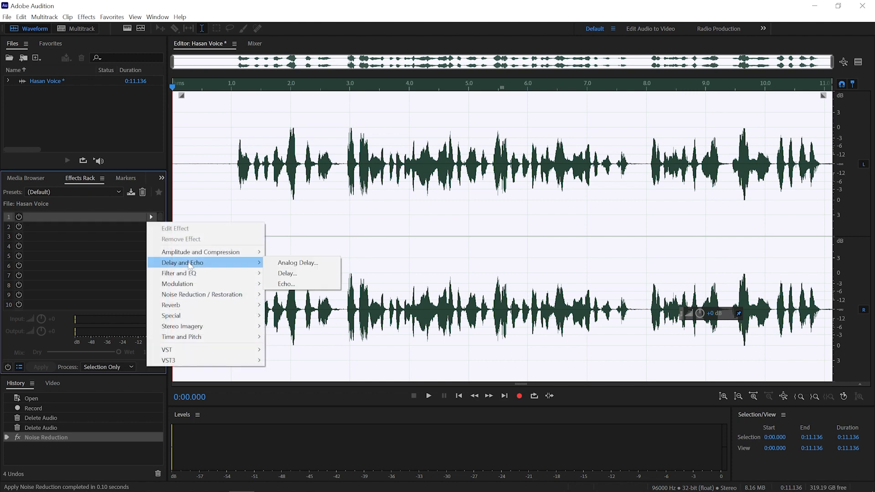
{"action": "mouse_move", "coordinate": [188, 255]}
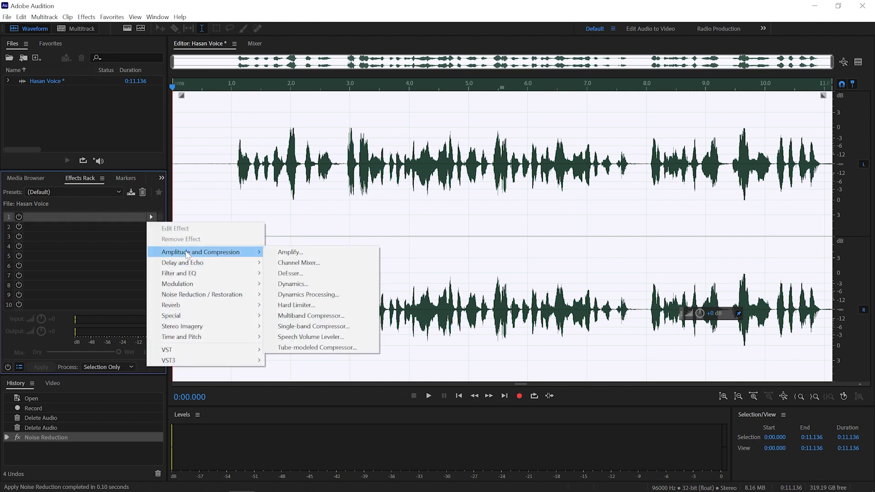
{"action": "mouse_move", "coordinate": [200, 319]}
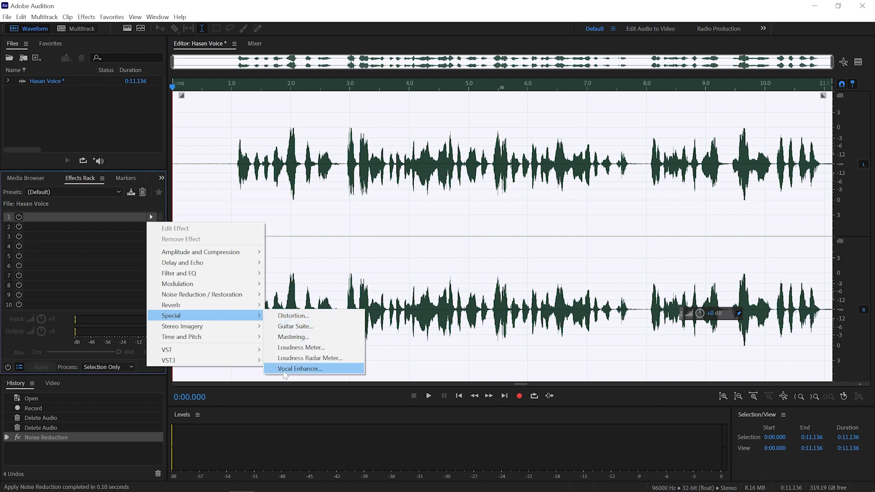
{"action": "left_click", "coordinate": [309, 373]}
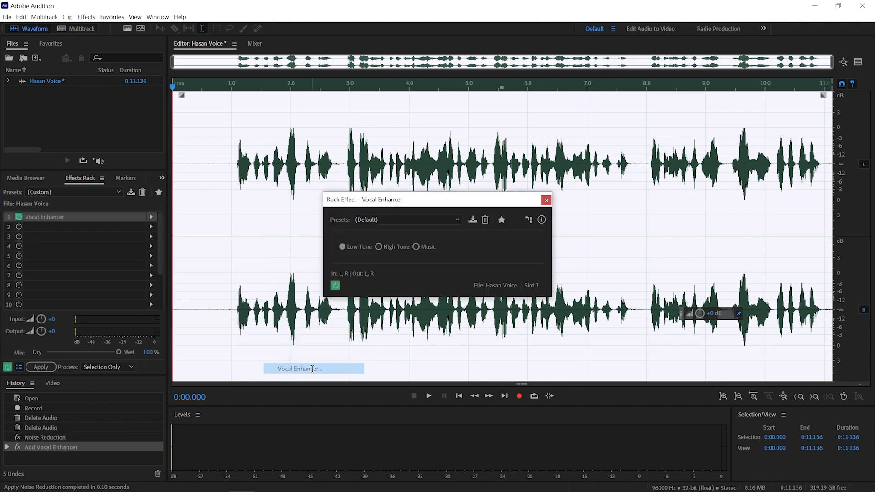
{"action": "left_click", "coordinate": [364, 221]}
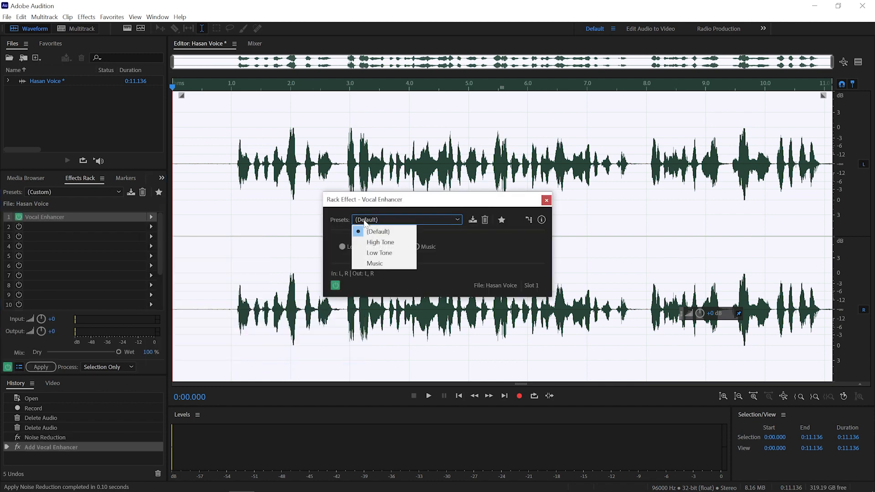
{"action": "left_click", "coordinate": [390, 232]}
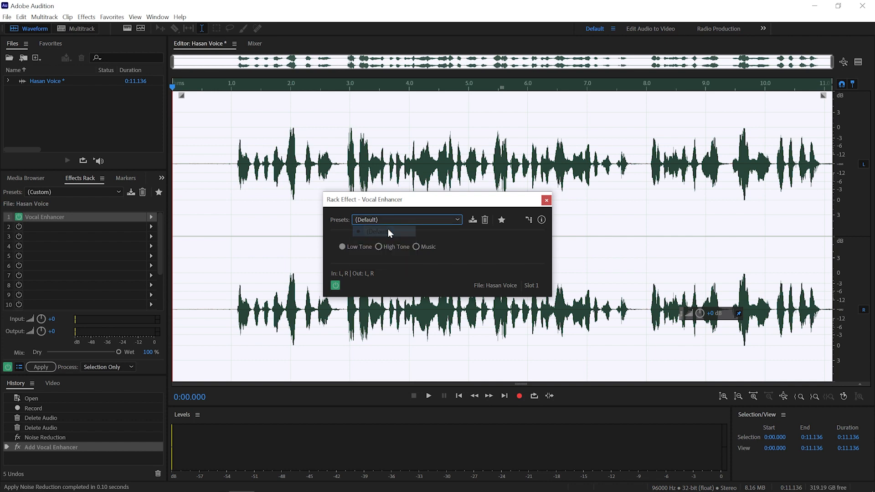
{"action": "left_click", "coordinate": [546, 200]}
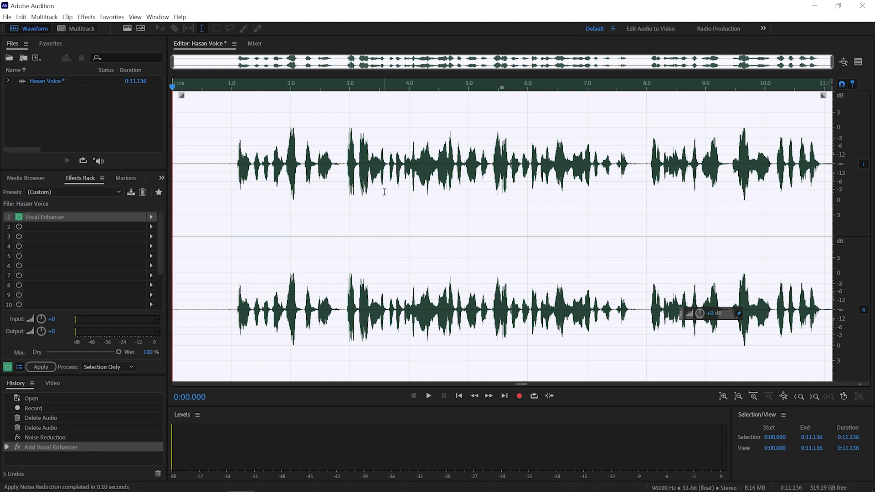
- Show the effects preview editor and add a Multiband Compressor with the Default preset to the second rack slot
{"action": "left_click", "coordinate": [858, 62]}
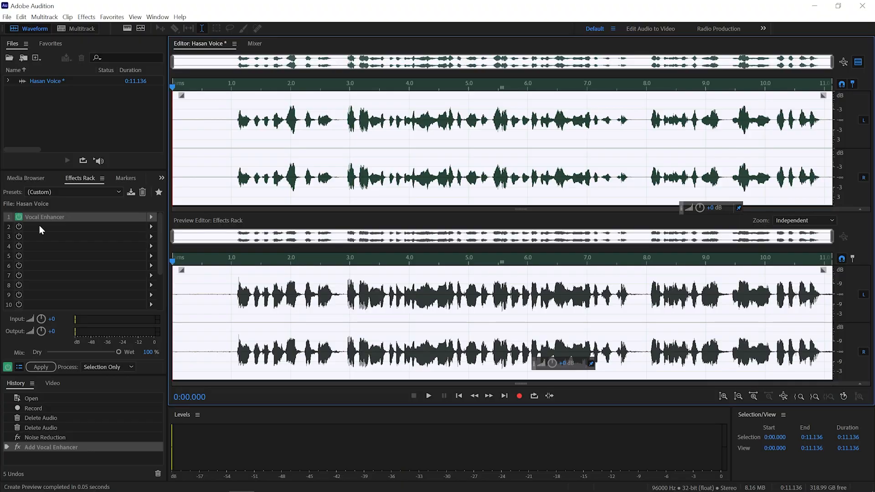
{"action": "left_click", "coordinate": [151, 226]}
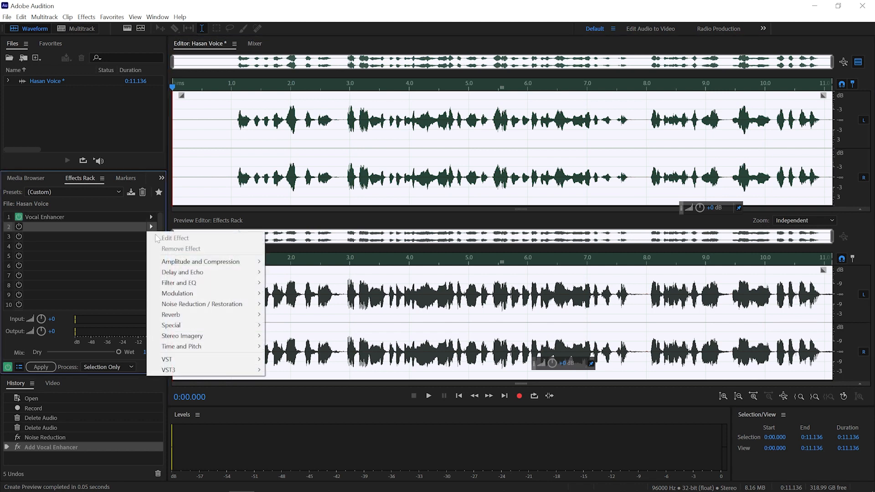
{"action": "mouse_move", "coordinate": [233, 265]}
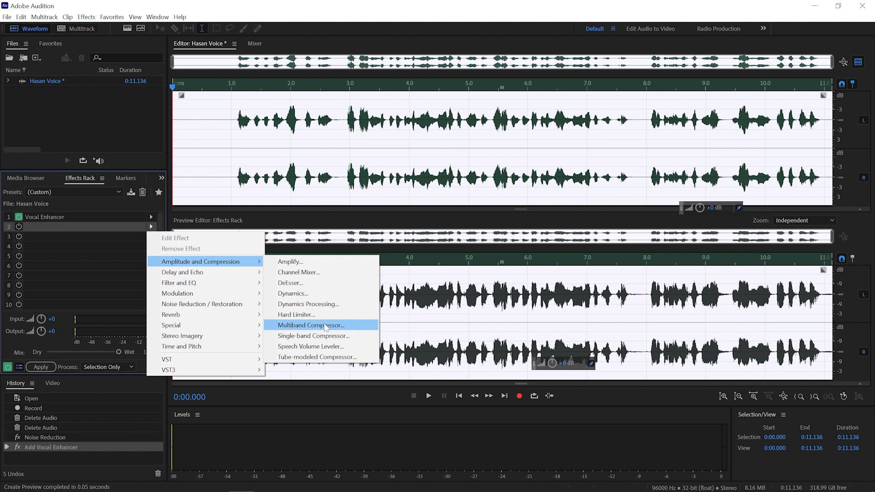
{"action": "left_click", "coordinate": [338, 326]}
{"action": "left_click", "coordinate": [332, 98]}
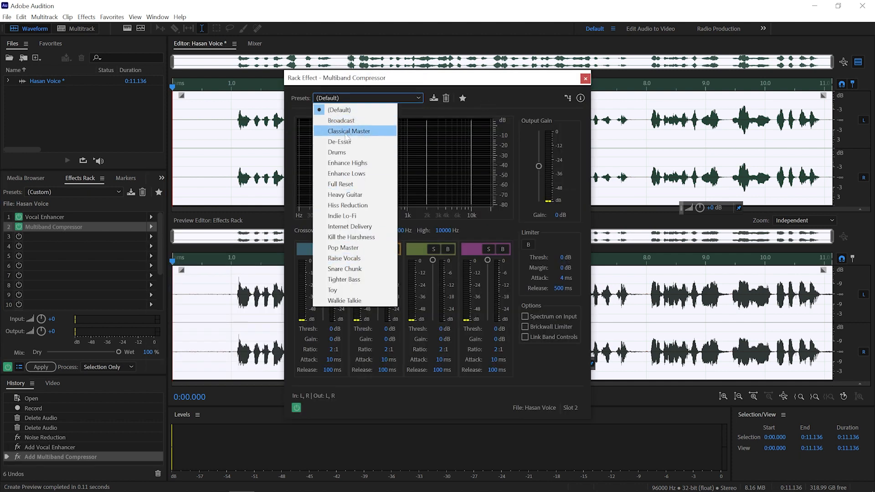
{"action": "left_click", "coordinate": [338, 109]}
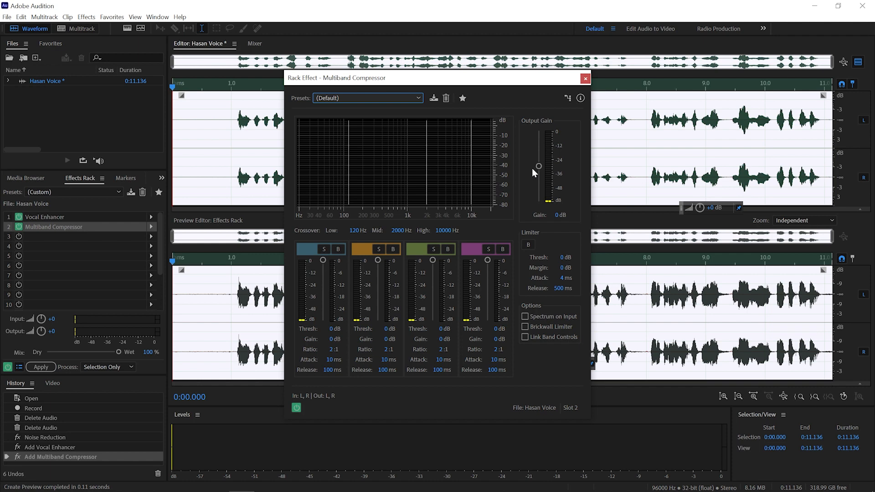
- Set the Multiband Compressor's output gain to 2.5 dB and close its settings
{"action": "left_click", "coordinate": [553, 214]}
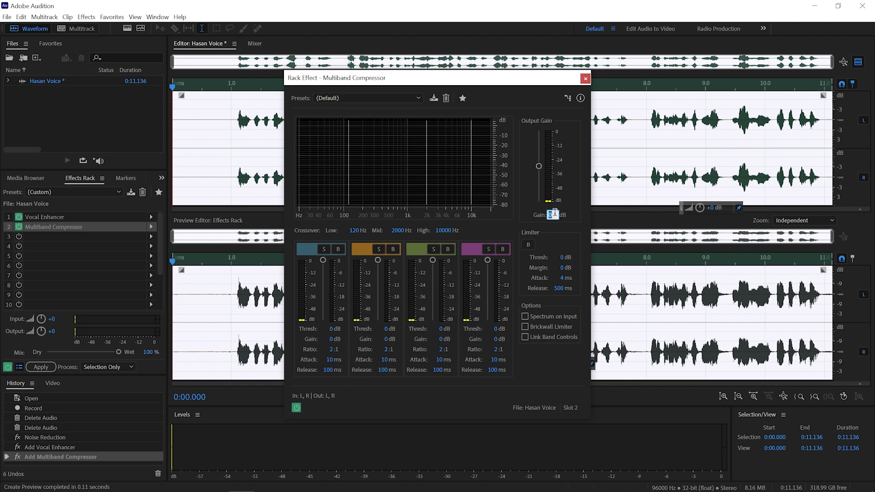
{"action": "type", "text": "2.5"}
{"action": "key", "text": "Return"}
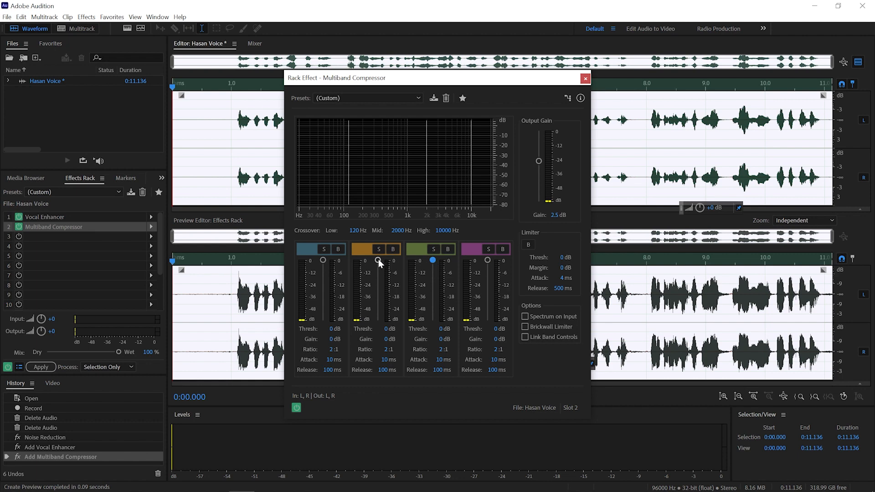
{"action": "left_click", "coordinate": [324, 261]}
{"action": "mouse_move", "coordinate": [324, 261]}
{"action": "left_mouse_down"}
{"action": "mouse_move", "coordinate": [325, 276]}
{"action": "mouse_move", "coordinate": [331, 260]}
{"action": "left_mouse_up"}
{"action": "left_click", "coordinate": [585, 78]}
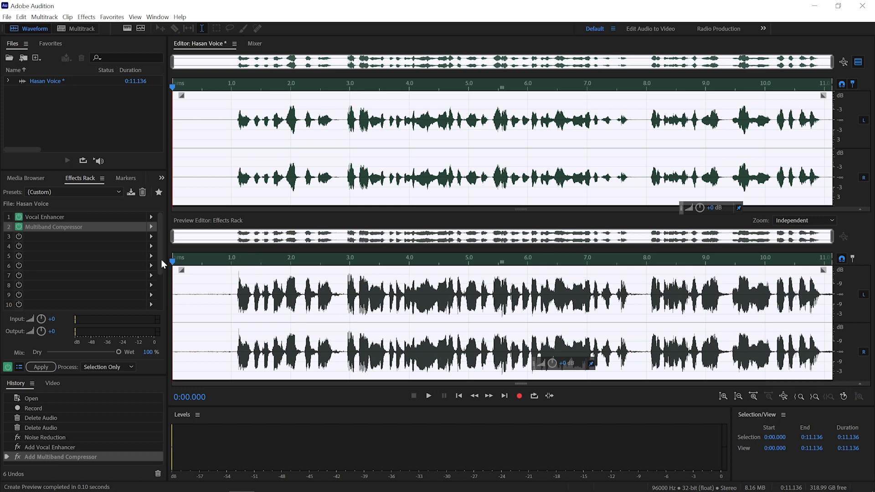
- Add a Parametric Equalizer to the third rack slot and boost its low-shelf point to about 75 Hz and 7.4 dB
{"action": "left_click", "coordinate": [151, 236]}
{"action": "mouse_move", "coordinate": [194, 295]}
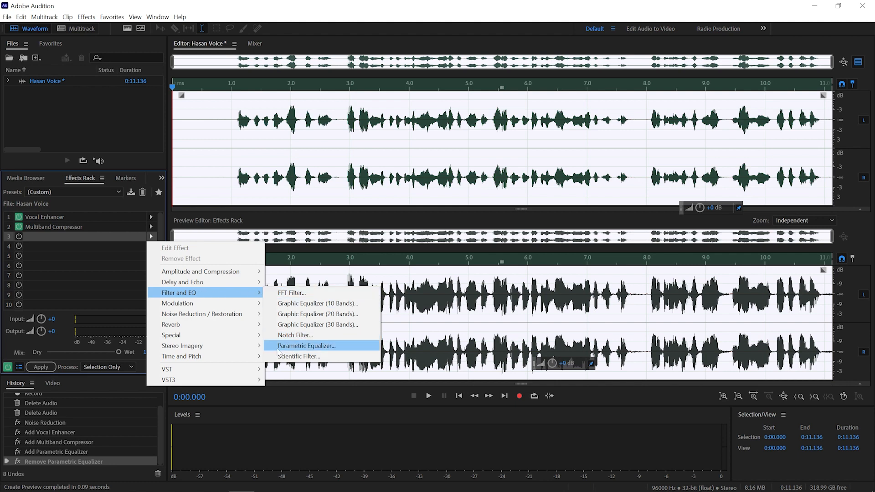
{"action": "left_click", "coordinate": [329, 348]}
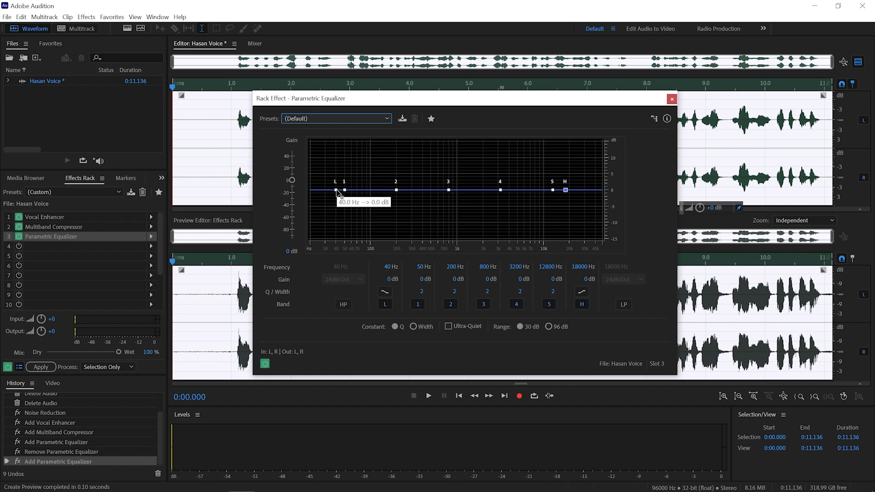
{"action": "left_click_drag", "start_coordinate": [337, 191], "coordinate": [361, 168]}
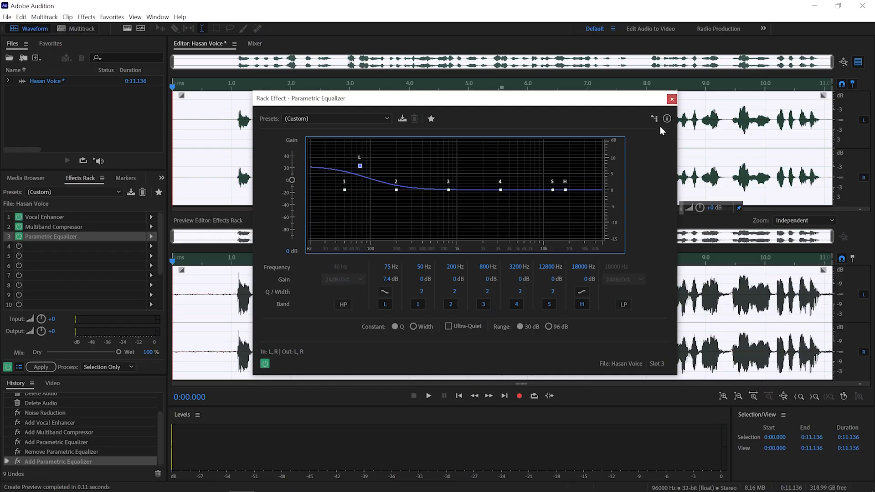
{"action": "left_click", "coordinate": [673, 97]}
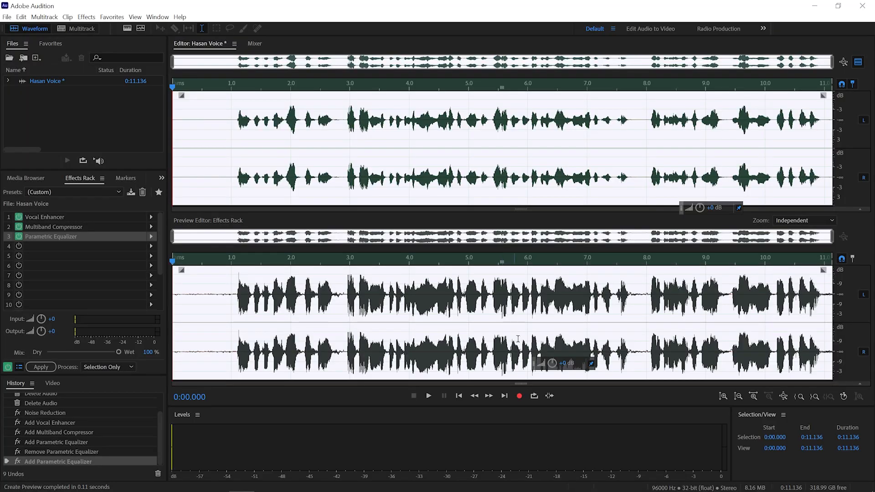
- Amplify the whole clip slightly with the floating volume control in the preview waveform
{"action": "left_click_drag", "start_coordinate": [538, 364], "coordinate": [655, 314]}
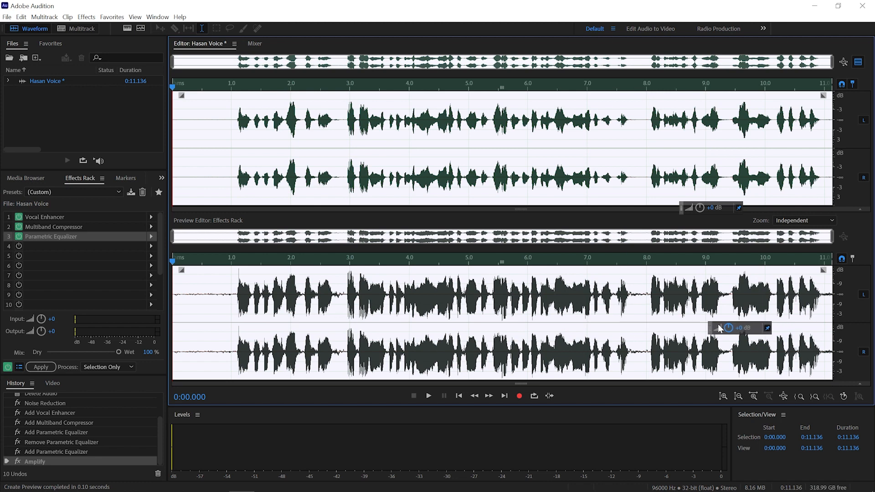
- Delete the silent first second, the pause near the 7-second mark, and the short pause from 1.723 to 1.922 s
{"action": "left_click", "coordinate": [235, 295]}
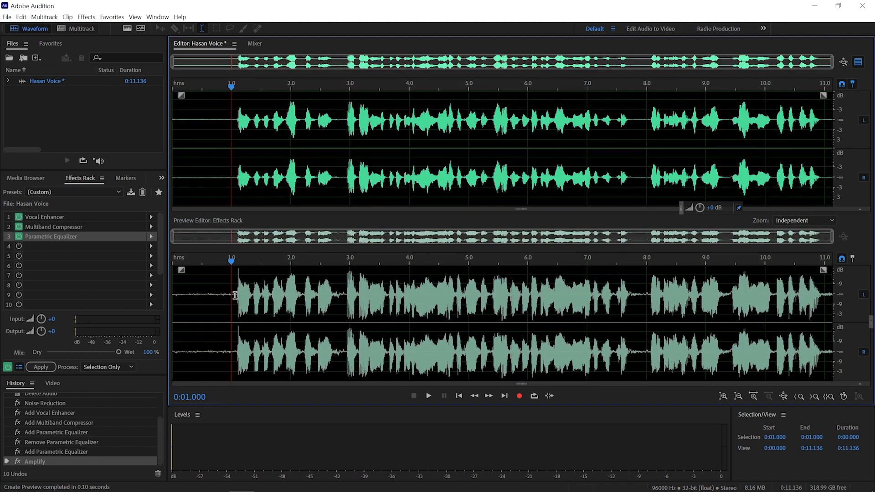
{"action": "left_click_drag", "start_coordinate": [231, 295], "coordinate": [165, 297]}
{"action": "key", "text": "Delete"}
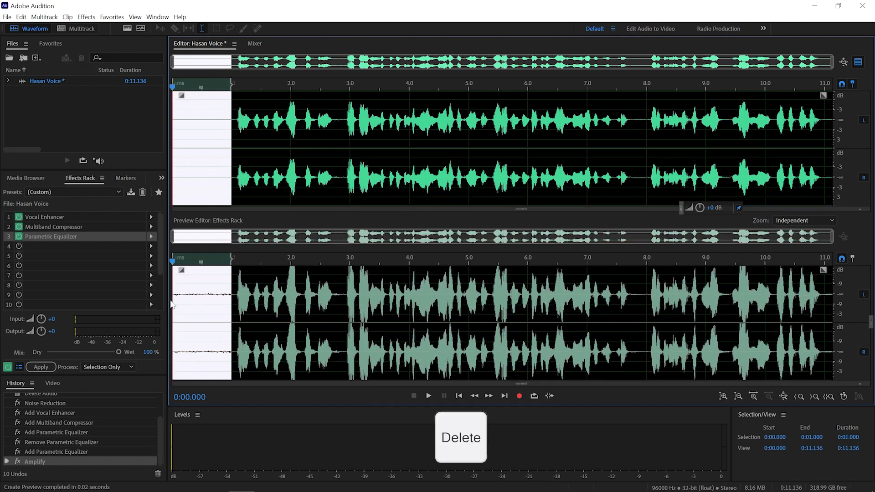
{"action": "left_click_drag", "start_coordinate": [610, 296], "coordinate": [629, 301]}
{"action": "key", "text": "Delete"}
{"action": "left_click_drag", "start_coordinate": [288, 303], "coordinate": [301, 306]}
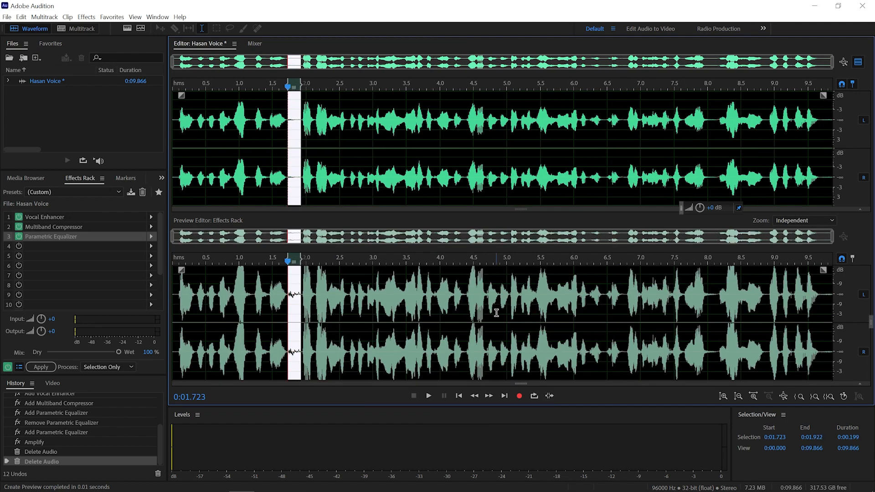
{"action": "key", "text": "Delete"}
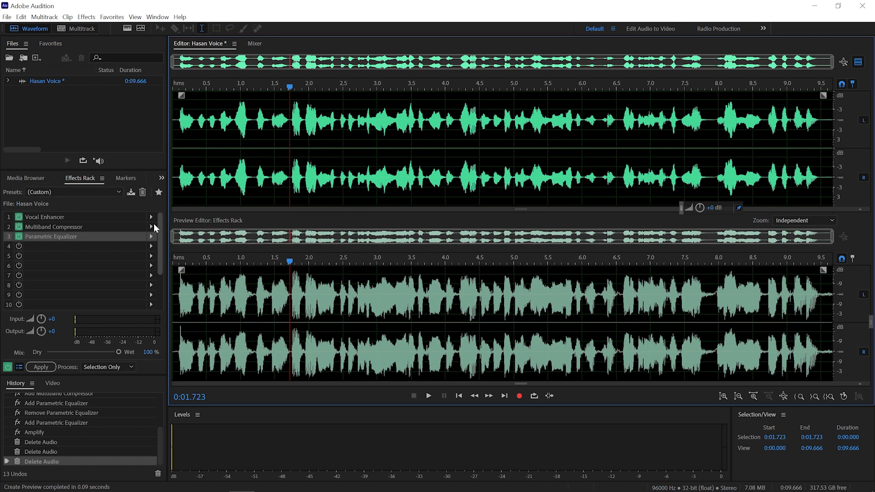
- Apply the Effects Rack to the entire clip and play back the processed voice
{"action": "left_click", "coordinate": [41, 368]}
{"action": "key", "text": "space"}
{"action": "key", "text": "space"}
{"action": "key", "text": "space"}
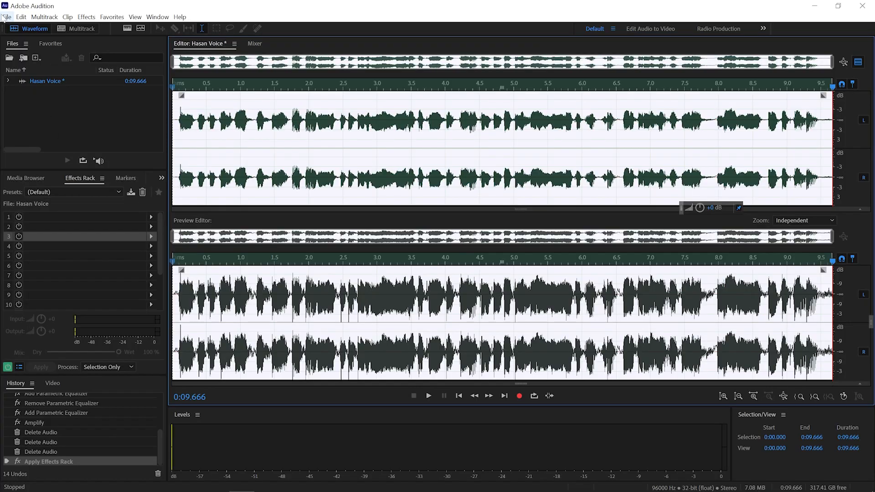
- Export the finished clip to the Desktop in Wave PCM format with the 96000 Hz stereo, 32-bit sample type, and minimize the program
{"action": "left_click", "coordinate": [4, 18]}
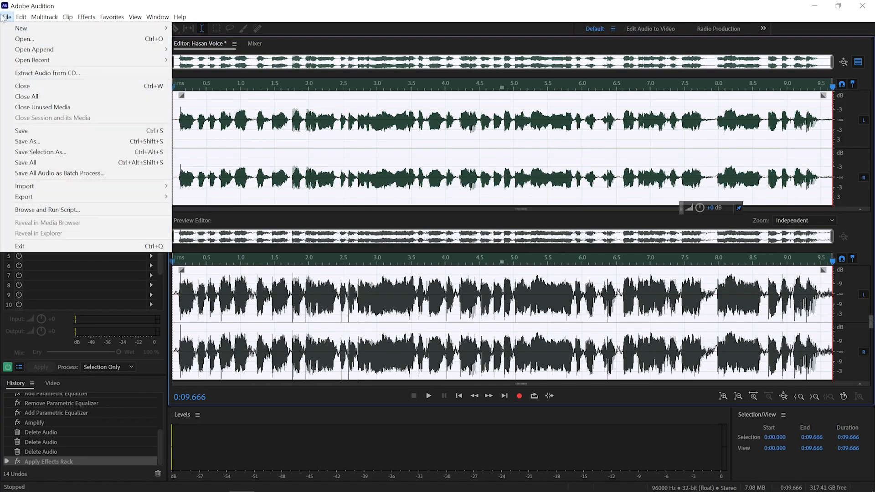
{"action": "mouse_move", "coordinate": [26, 197]}
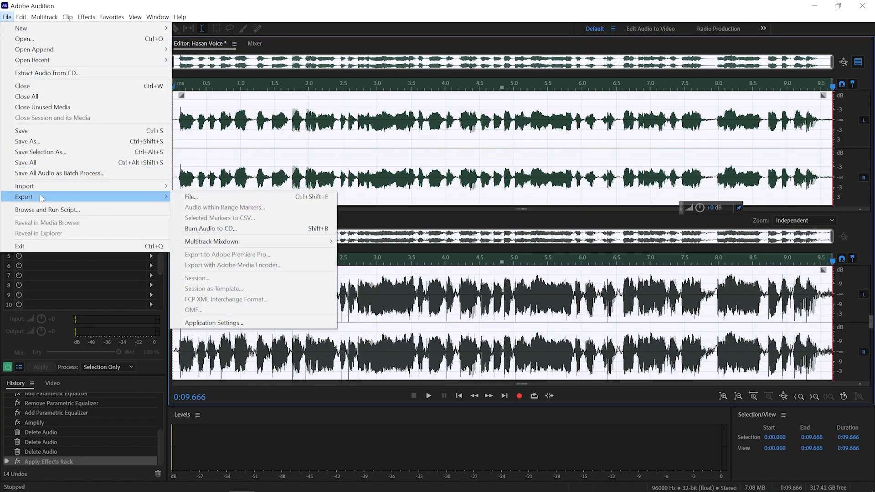
{"action": "left_click", "coordinate": [208, 199]}
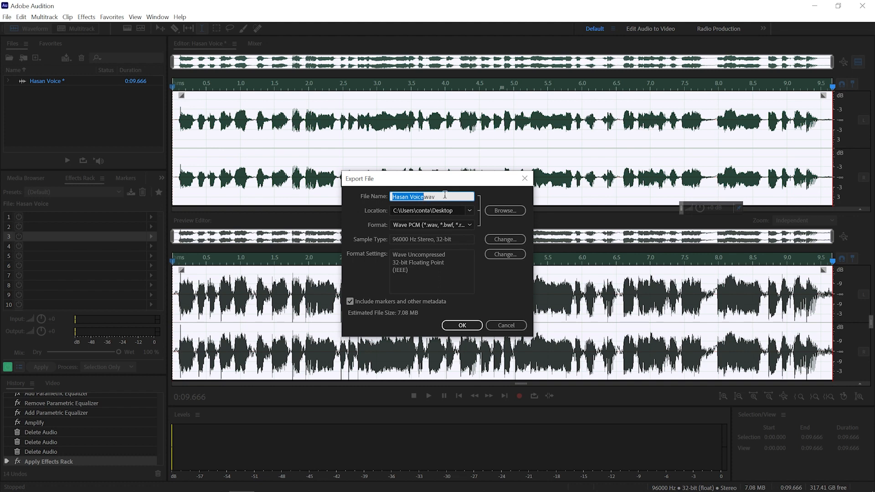
{"action": "left_click", "coordinate": [385, 213]}
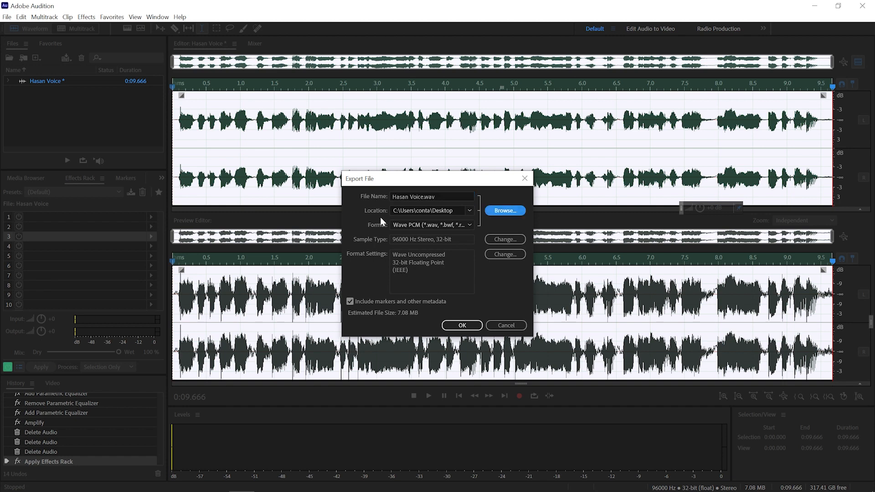
{"action": "left_click", "coordinate": [460, 225]}
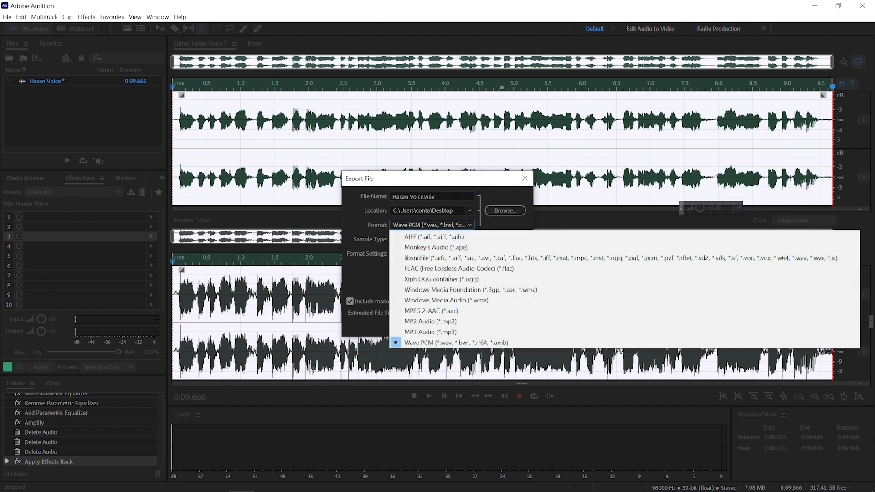
{"action": "left_click", "coordinate": [416, 343]}
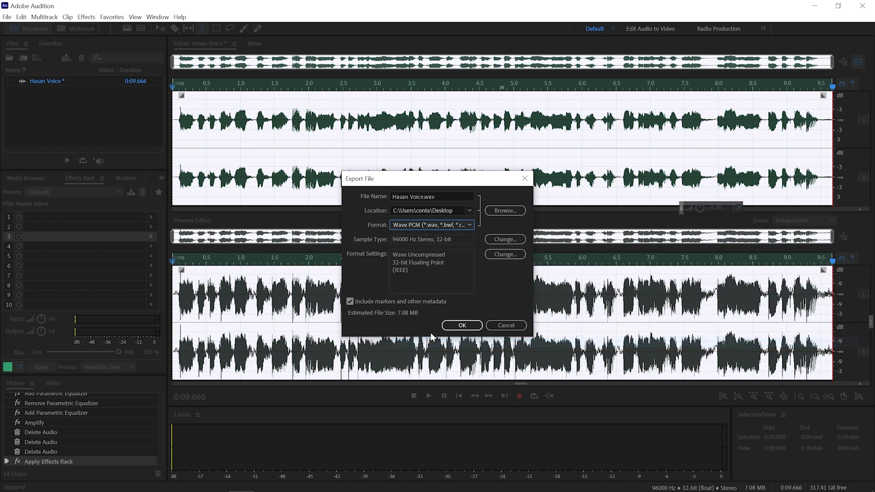
{"action": "left_click", "coordinate": [462, 326]}
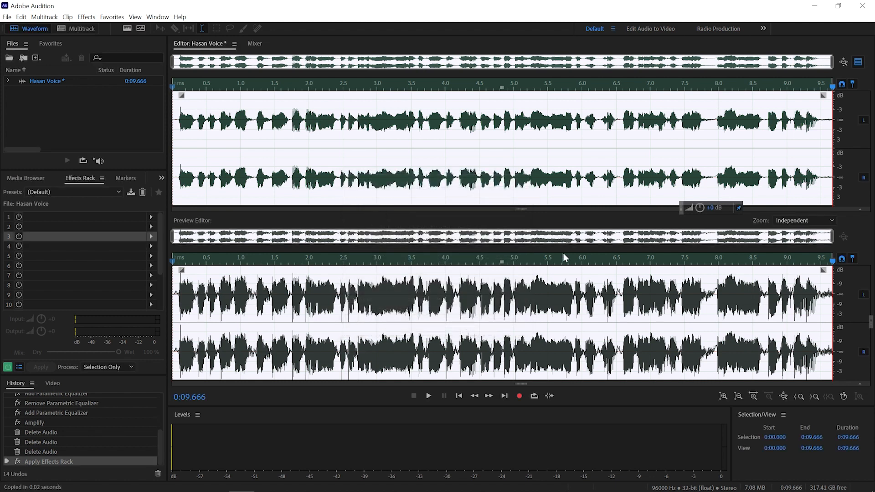
{"action": "left_click", "coordinate": [814, 6]}
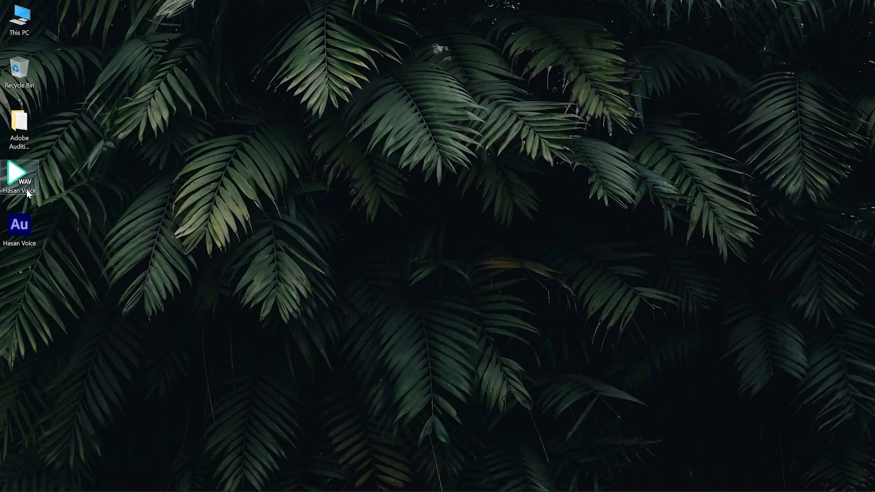